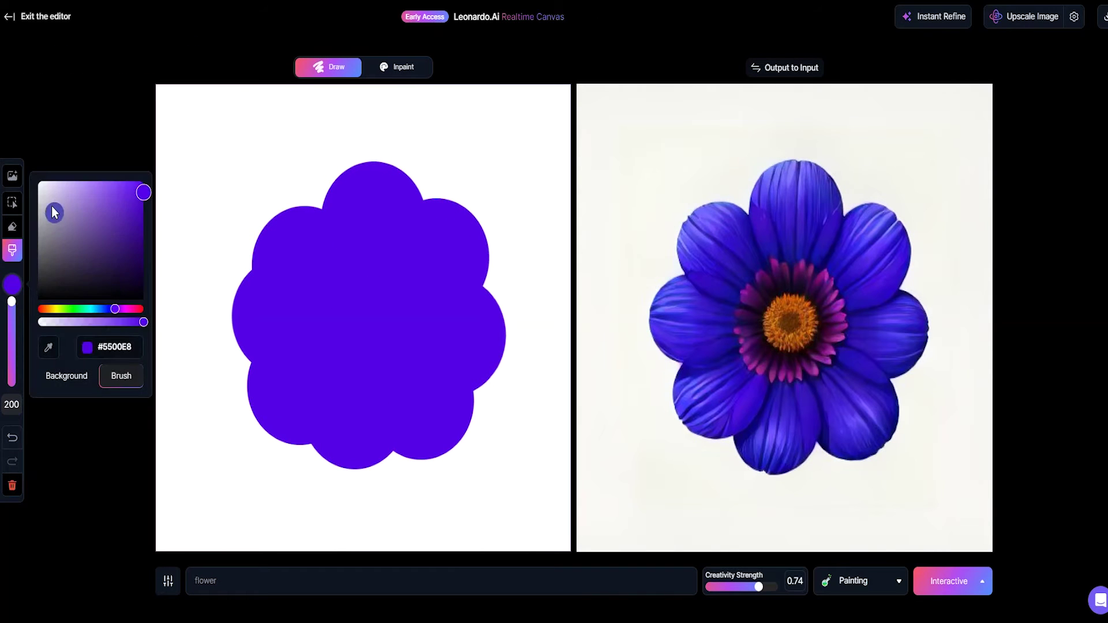
Paint grey patches, a beige frame around the canvas and two blue dress strokes.
{"action": "left_click", "coordinate": [53, 213]}
{"action": "left_click_drag", "start_coordinate": [11, 301], "coordinate": [12, 318]}
{"action": "mouse_move", "coordinate": [370, 247]}
{"action": "left_mouse_down"}
{"action": "mouse_move", "coordinate": [309, 329]}
{"action": "mouse_move", "coordinate": [381, 396]}
{"action": "left_mouse_up"}
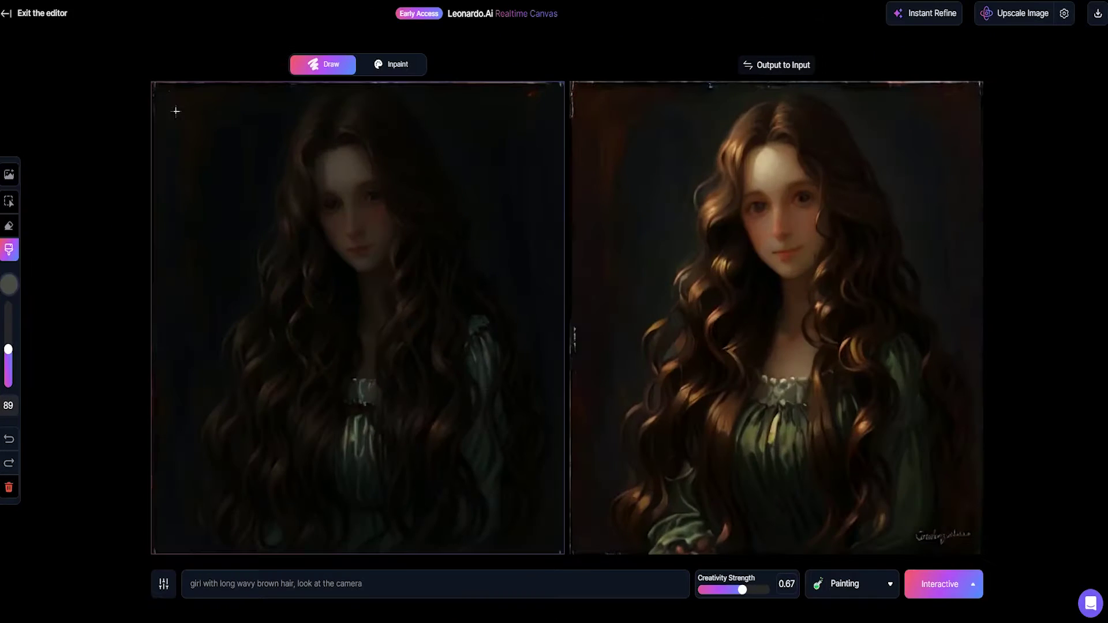
{"action": "mouse_move", "coordinate": [177, 110]}
{"action": "left_mouse_down"}
{"action": "mouse_move", "coordinate": [322, 92]}
{"action": "mouse_move", "coordinate": [163, 317]}
{"action": "mouse_move", "coordinate": [167, 540]}
{"action": "mouse_move", "coordinate": [559, 89]}
{"action": "mouse_move", "coordinate": [559, 539]}
{"action": "left_mouse_up"}
{"action": "left_click", "coordinate": [9, 284]}
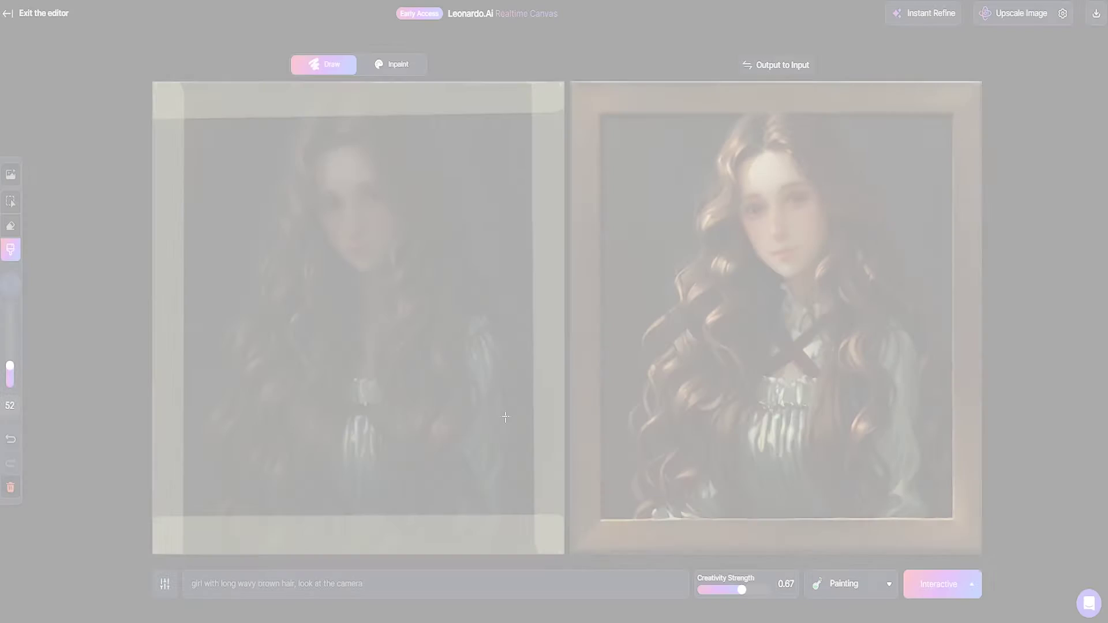
{"action": "left_click_drag", "start_coordinate": [488, 514], "coordinate": [479, 318]}
{"action": "left_click_drag", "start_coordinate": [363, 384], "coordinate": [372, 504]}
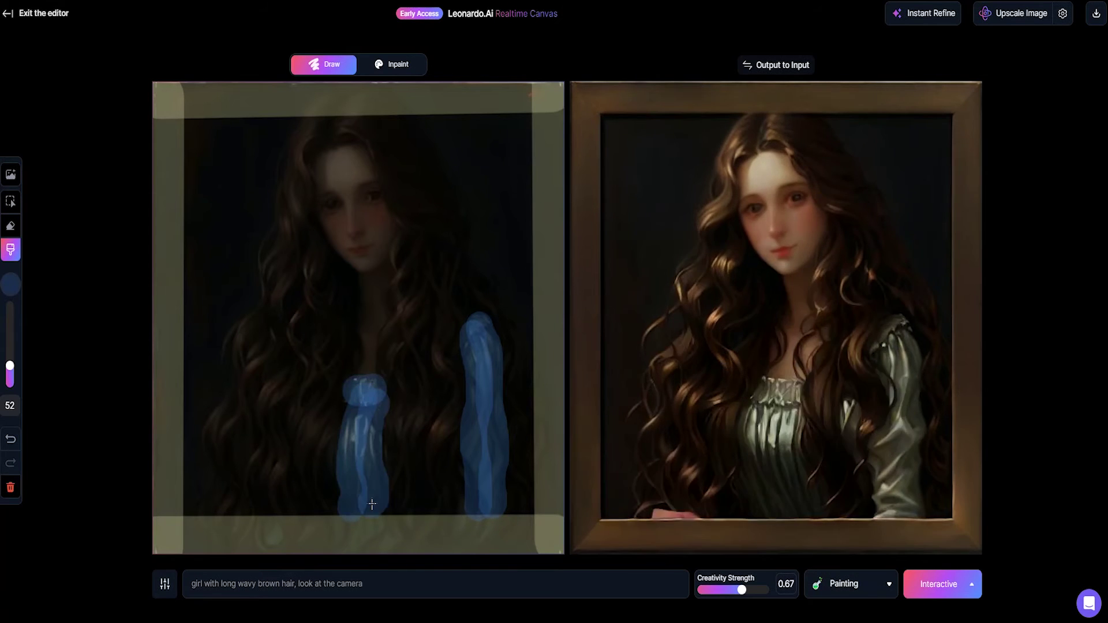
Paint large yellow and purple balloon blobs, then switch the brush colour to blue.
{"action": "left_click", "coordinate": [14, 284]}
{"action": "left_click_drag", "start_coordinate": [69, 277], "coordinate": [159, 179]}
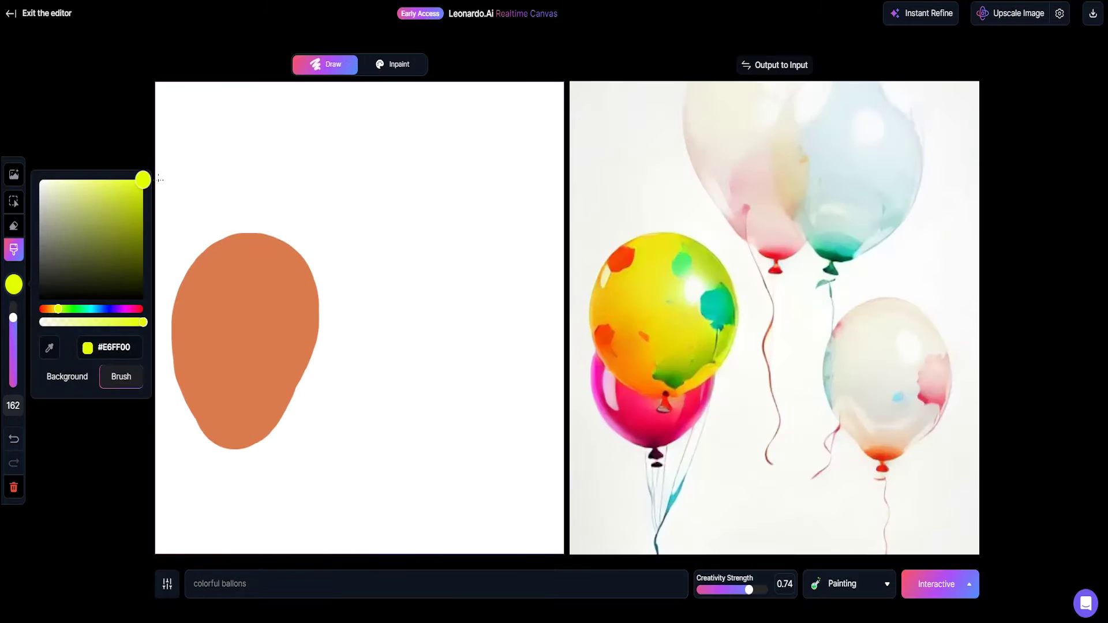
{"action": "mouse_move", "coordinate": [335, 127]}
{"action": "left_mouse_down"}
{"action": "mouse_move", "coordinate": [317, 168]}
{"action": "mouse_move", "coordinate": [351, 268]}
{"action": "left_mouse_up"}
{"action": "left_click", "coordinate": [14, 284]}
{"action": "left_click_drag", "start_coordinate": [57, 309], "coordinate": [118, 309]}
{"action": "left_click_drag", "start_coordinate": [142, 180], "coordinate": [121, 186]}
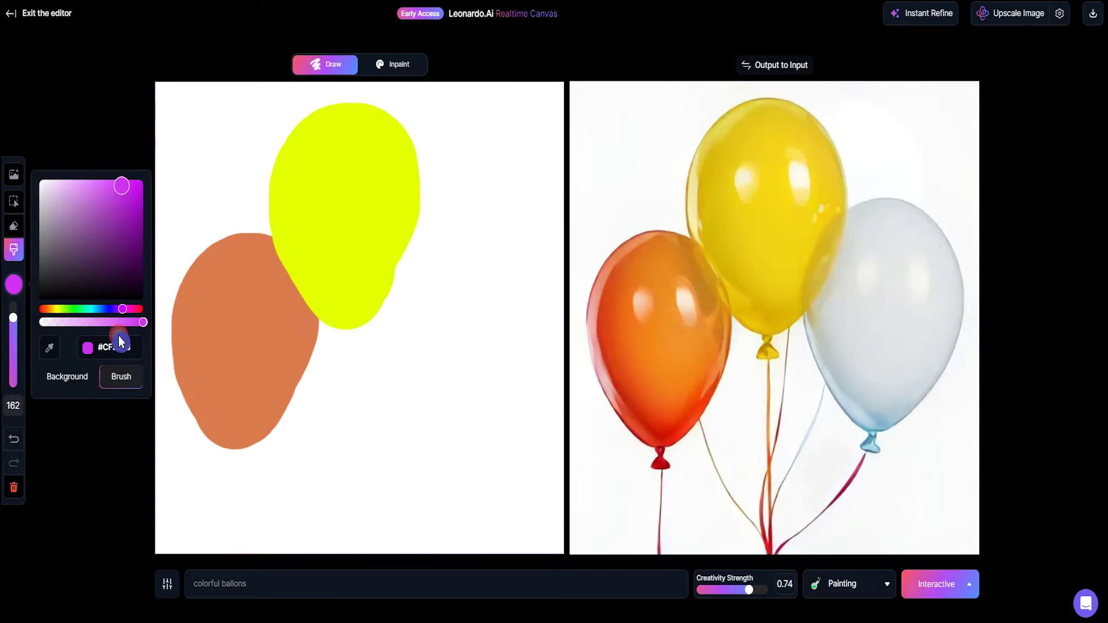
{"action": "mouse_move", "coordinate": [450, 173]}
{"action": "left_mouse_down"}
{"action": "mouse_move", "coordinate": [433, 370]}
{"action": "mouse_move", "coordinate": [430, 347]}
{"action": "left_mouse_up"}
{"action": "left_click", "coordinate": [14, 284]}
{"action": "left_click_drag", "start_coordinate": [123, 309], "coordinate": [108, 309]}
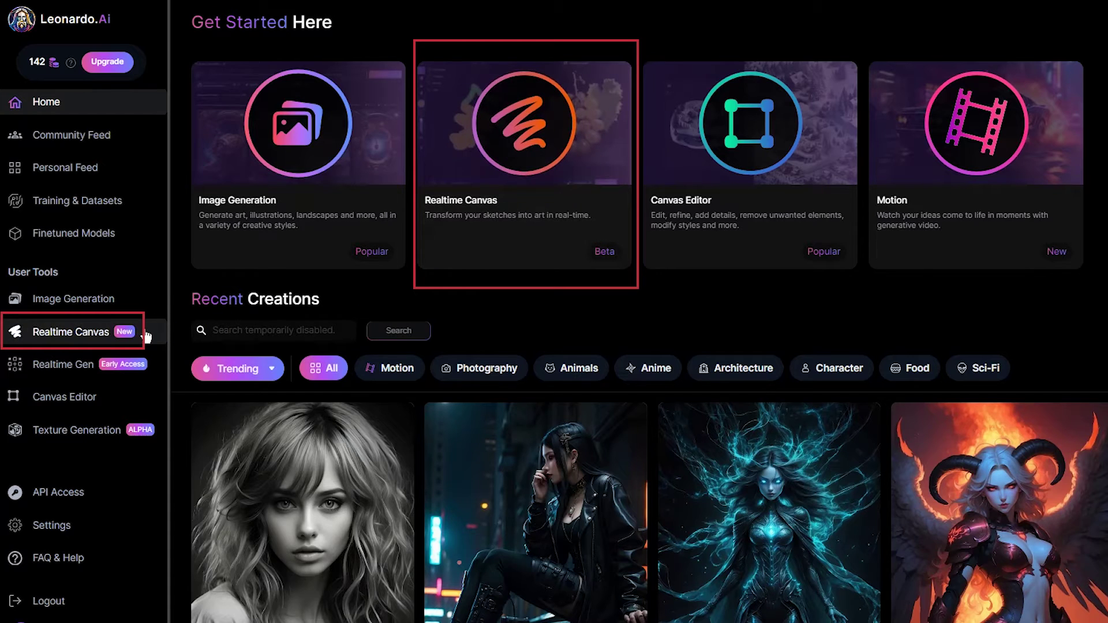
Open the Realtime Canvas editor and paint green over the monster's black eyes.
{"action": "left_click", "coordinate": [76, 332]}
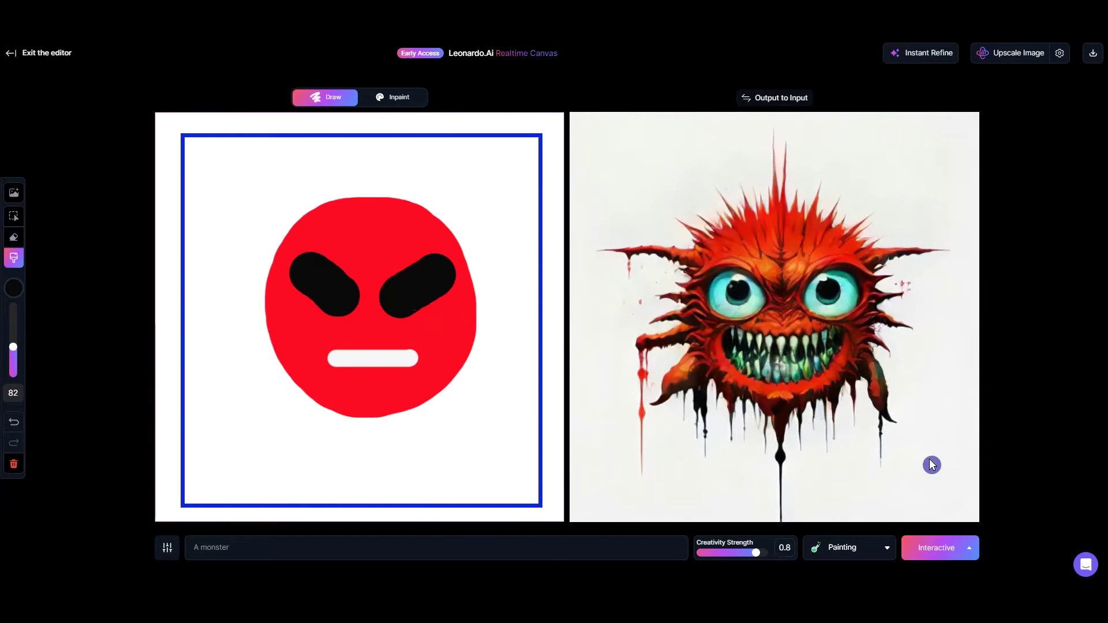
{"action": "scroll", "coordinate": [29, 306], "scroll_direction": "down", "scroll_amount": 5}
{"action": "left_click", "coordinate": [14, 287]}
{"action": "left_click_drag", "start_coordinate": [41, 309], "coordinate": [74, 310]}
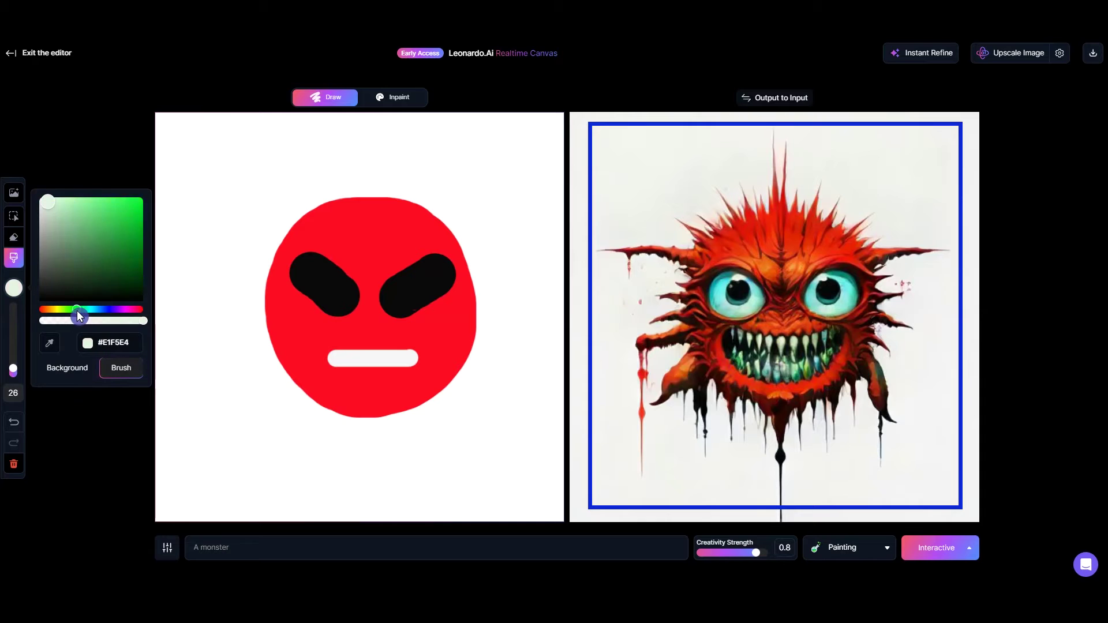
{"action": "left_click", "coordinate": [143, 201]}
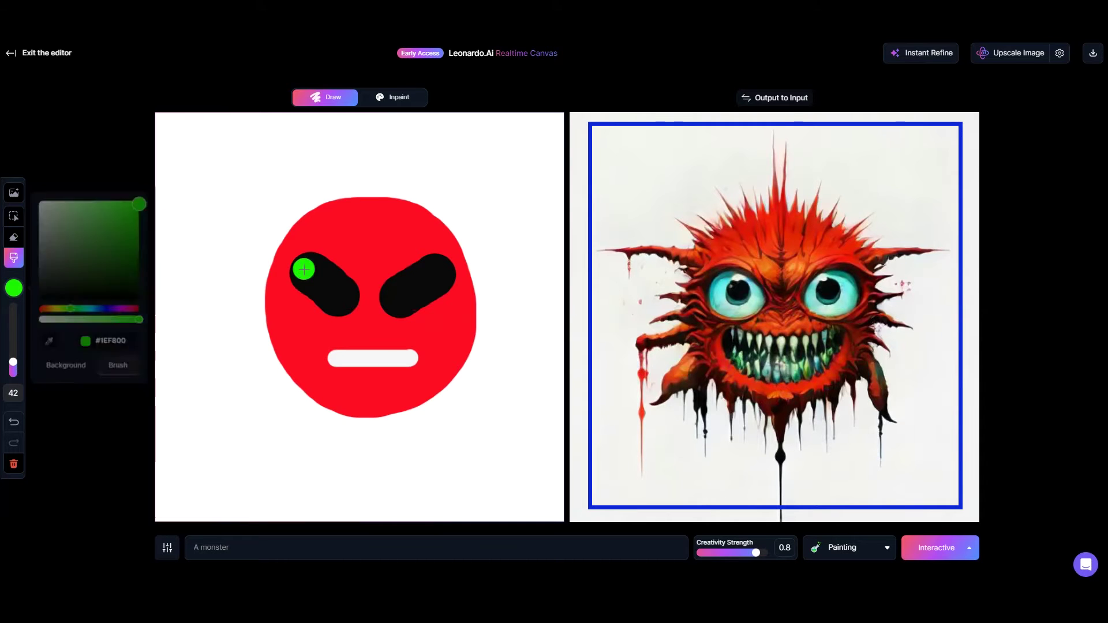
{"action": "mouse_move", "coordinate": [300, 266]}
{"action": "left_mouse_down"}
{"action": "mouse_move", "coordinate": [344, 301]}
{"action": "mouse_move", "coordinate": [442, 272]}
{"action": "mouse_move", "coordinate": [326, 350]}
{"action": "mouse_move", "coordinate": [354, 210]}
{"action": "mouse_move", "coordinate": [386, 266]}
{"action": "left_mouse_up"}
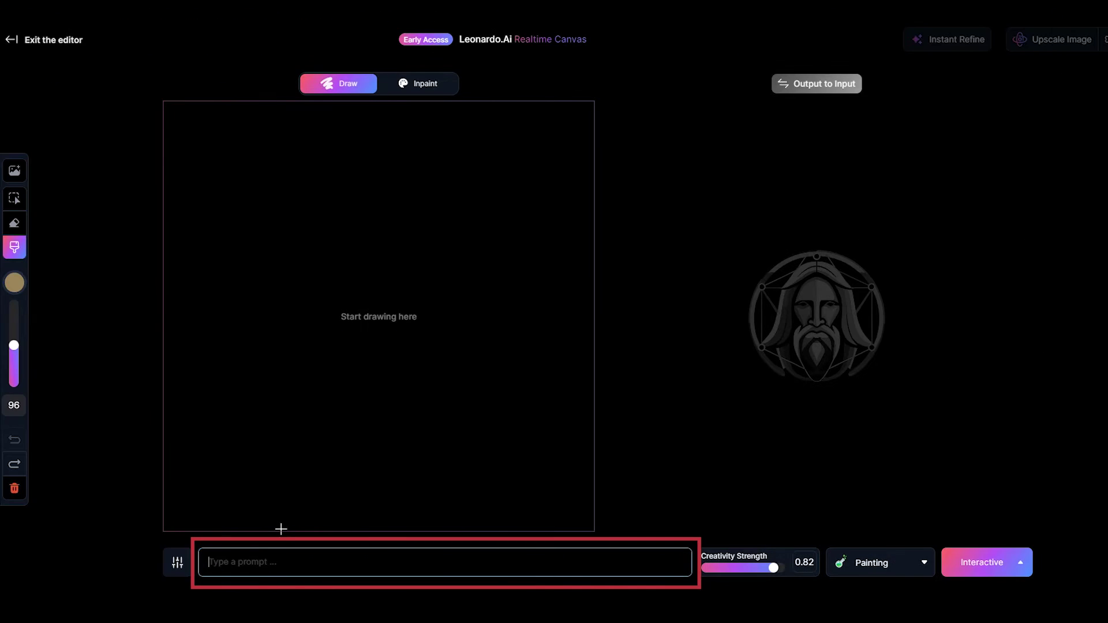
Enter the prompt 'young woman with purple hair' and bring up the add-image option.
{"action": "type", "text": "yo"}
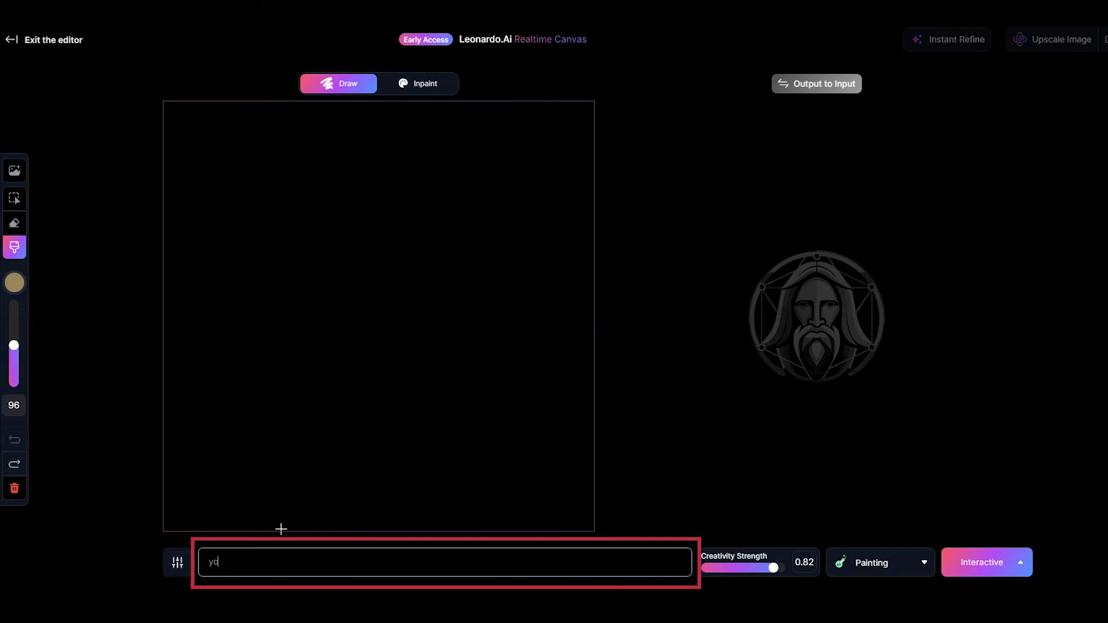
{"action": "type", "text": "ung woman with purple"}
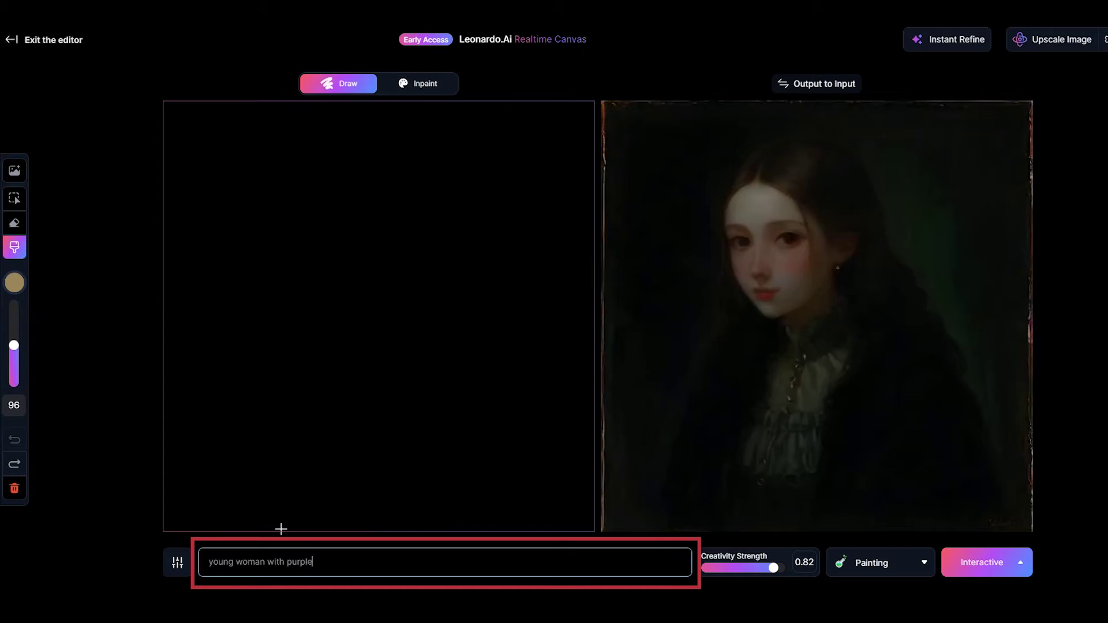
{"action": "type", "text": " hair"}
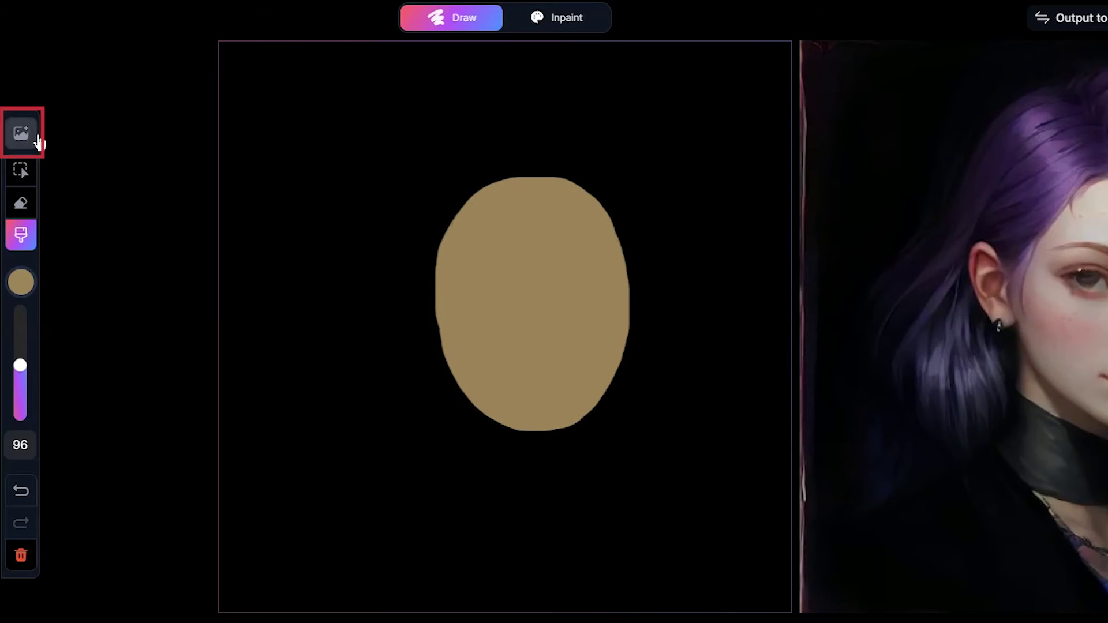
{"action": "left_click", "coordinate": [14, 171]}
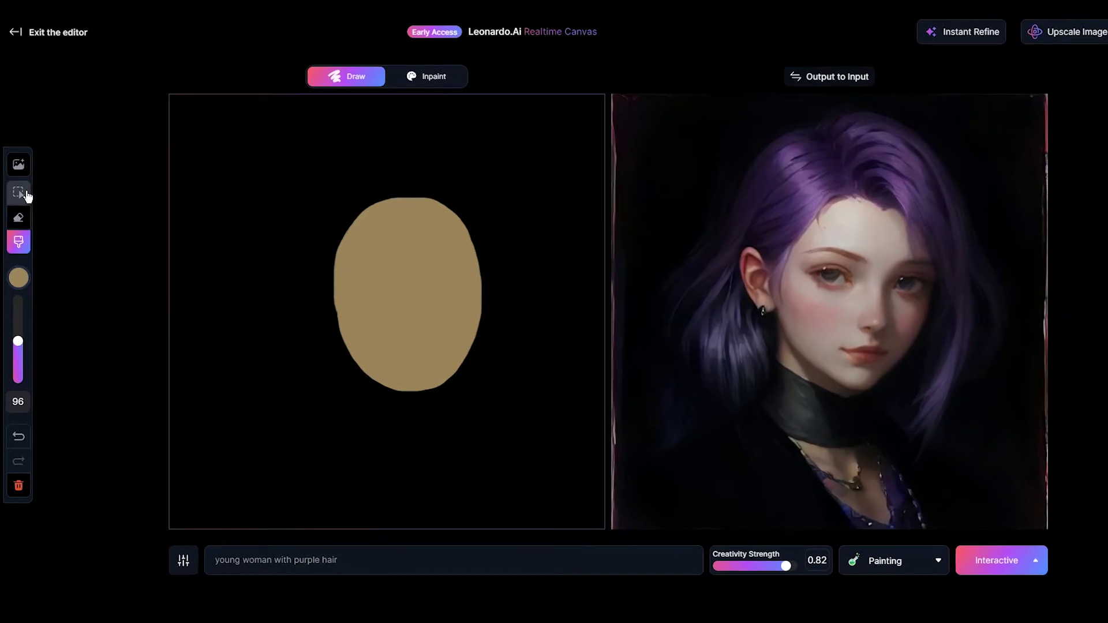
Move the tan oval slightly left and down, shrink it, and tilt it.
{"action": "left_click", "coordinate": [27, 195]}
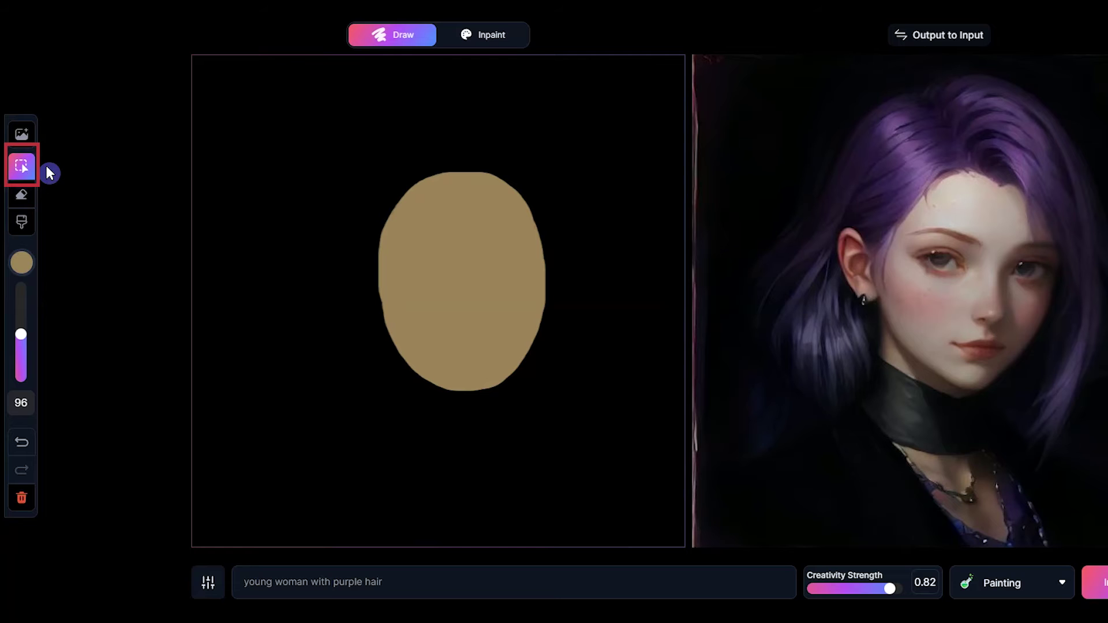
{"action": "left_click_drag", "start_coordinate": [465, 277], "coordinate": [436, 295]}
{"action": "left_click_drag", "start_coordinate": [522, 186], "coordinate": [494, 214]}
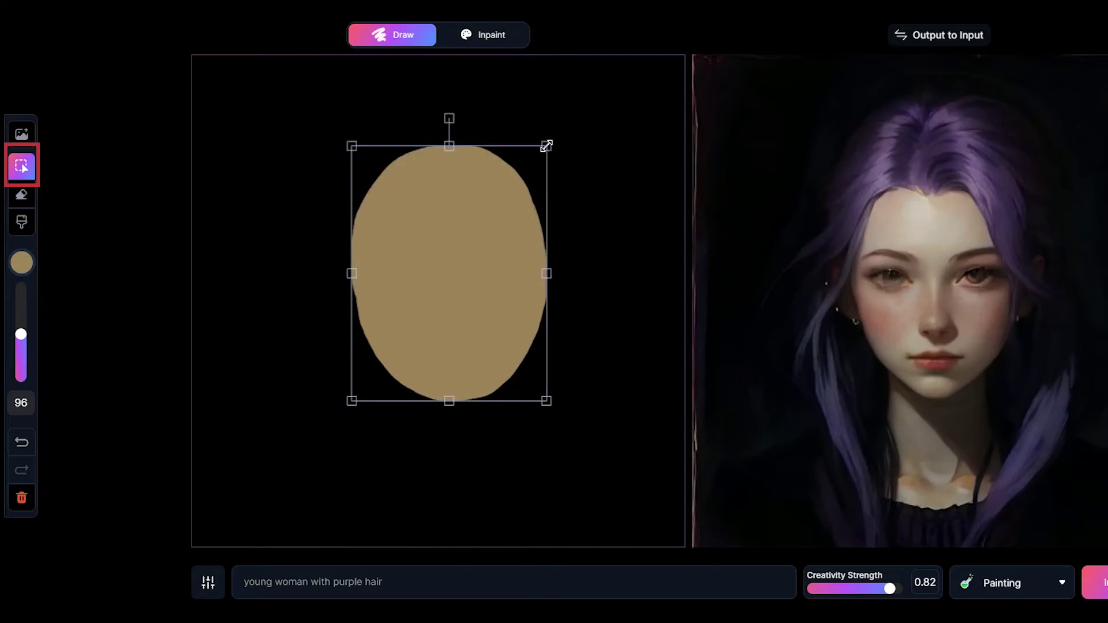
{"action": "left_click_drag", "start_coordinate": [424, 185], "coordinate": [376, 190]}
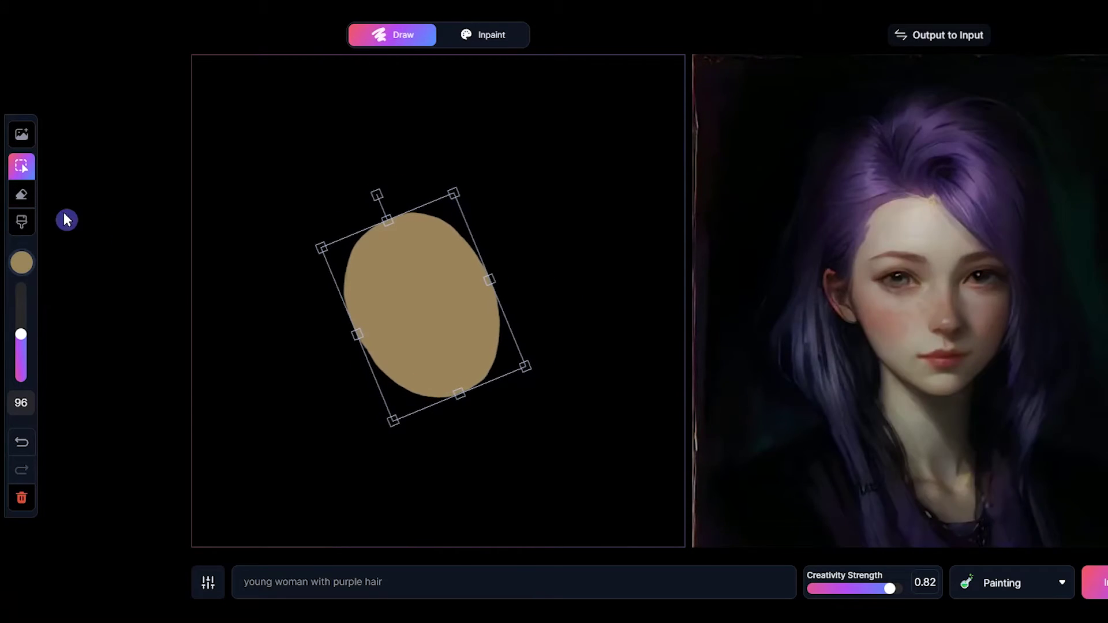
Erase part of the oval's left edge with a slightly smaller eraser.
{"action": "left_click", "coordinate": [23, 197]}
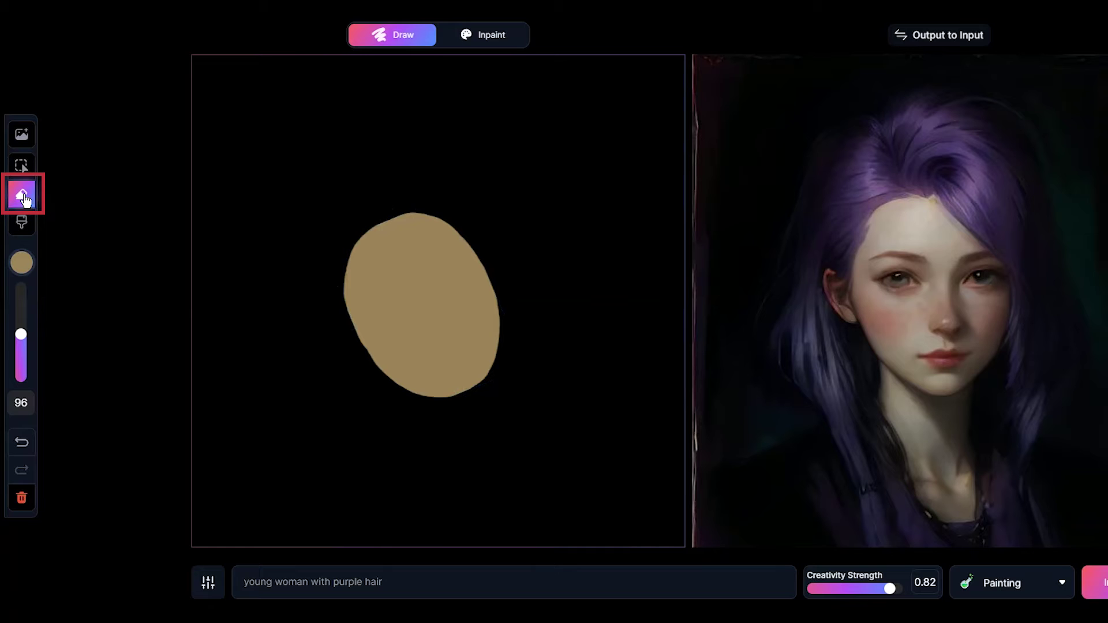
{"action": "left_click_drag", "start_coordinate": [21, 335], "coordinate": [21, 367]}
{"action": "left_click_drag", "start_coordinate": [364, 237], "coordinate": [344, 315]}
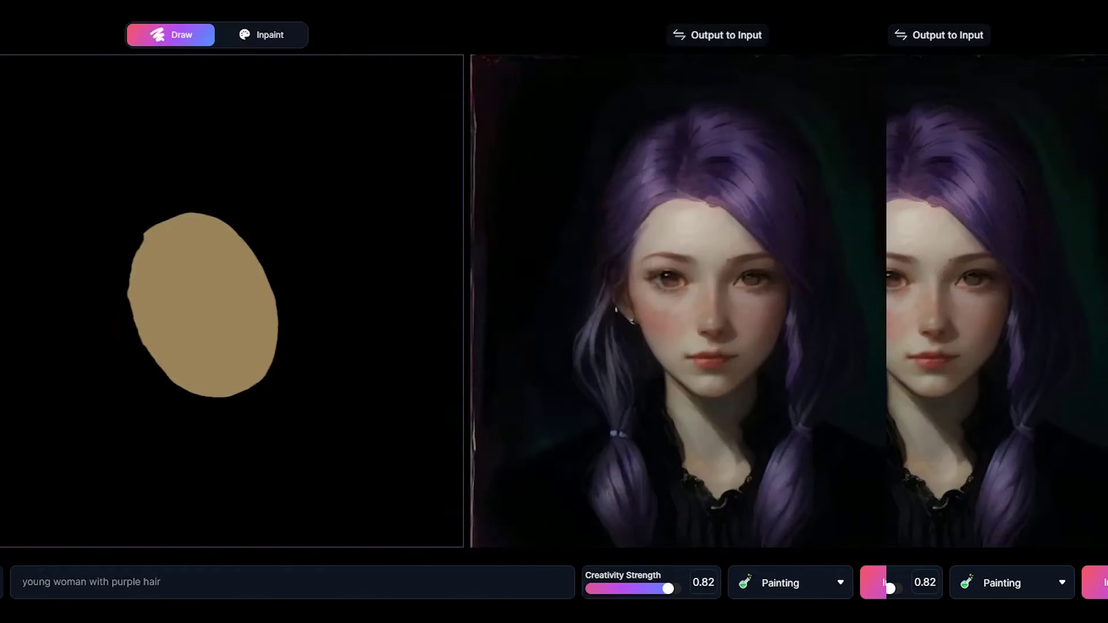
Paint a large tan stroke top-left at brush size 173, then a small one at 103.
{"action": "left_click", "coordinate": [23, 223]}
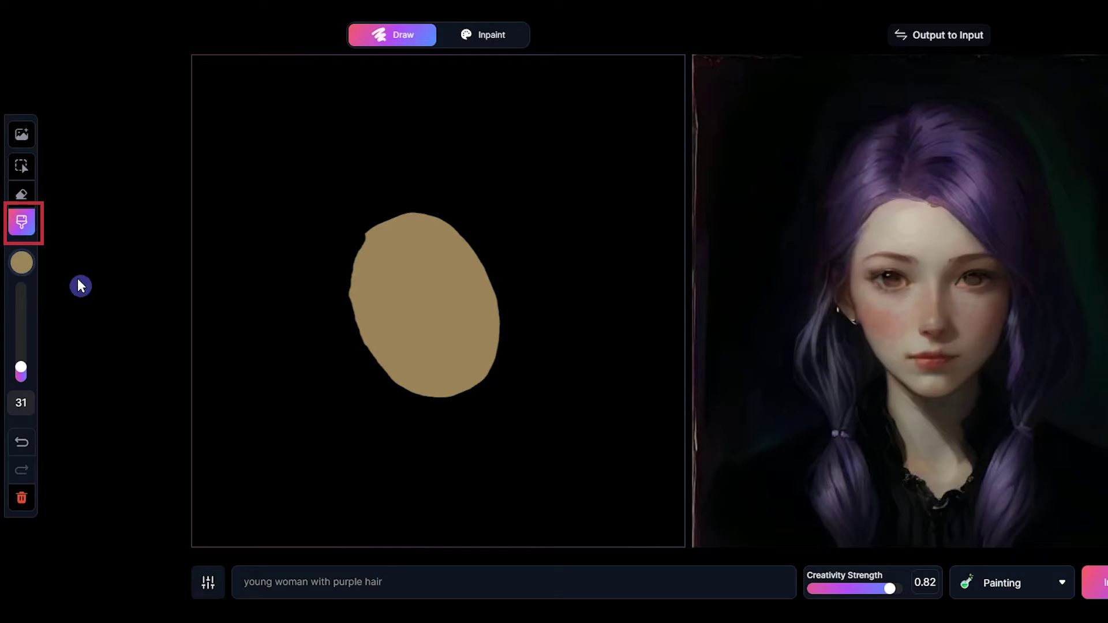
{"action": "left_click_drag", "start_coordinate": [21, 368], "coordinate": [21, 295]}
{"action": "left_click_drag", "start_coordinate": [241, 107], "coordinate": [228, 189]}
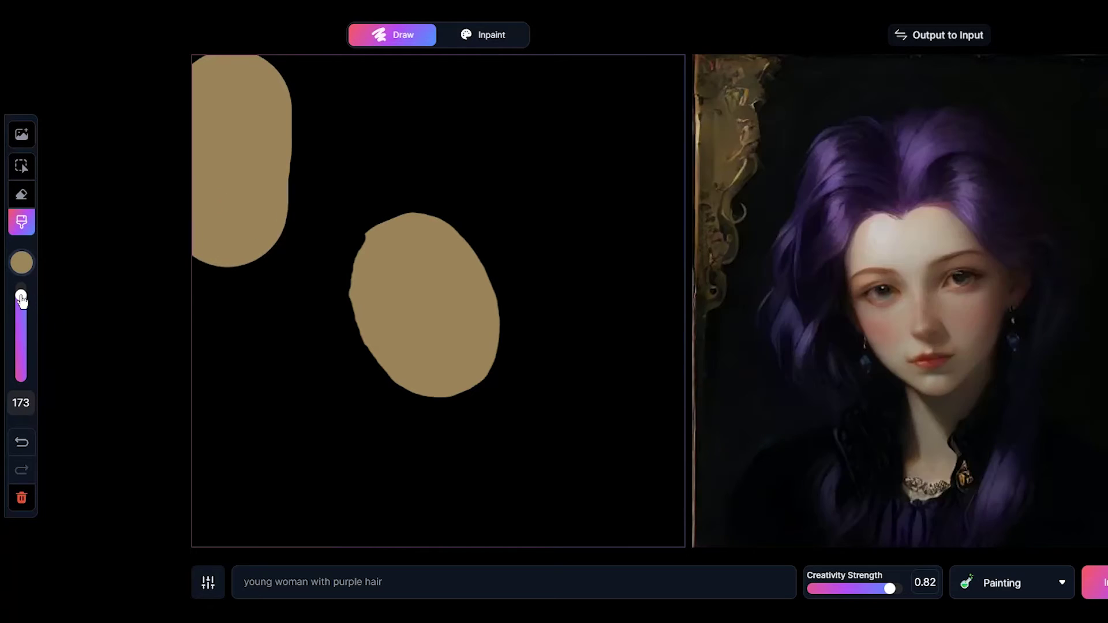
{"action": "left_click_drag", "start_coordinate": [20, 295], "coordinate": [20, 331]}
{"action": "left_click_drag", "start_coordinate": [222, 306], "coordinate": [222, 327]}
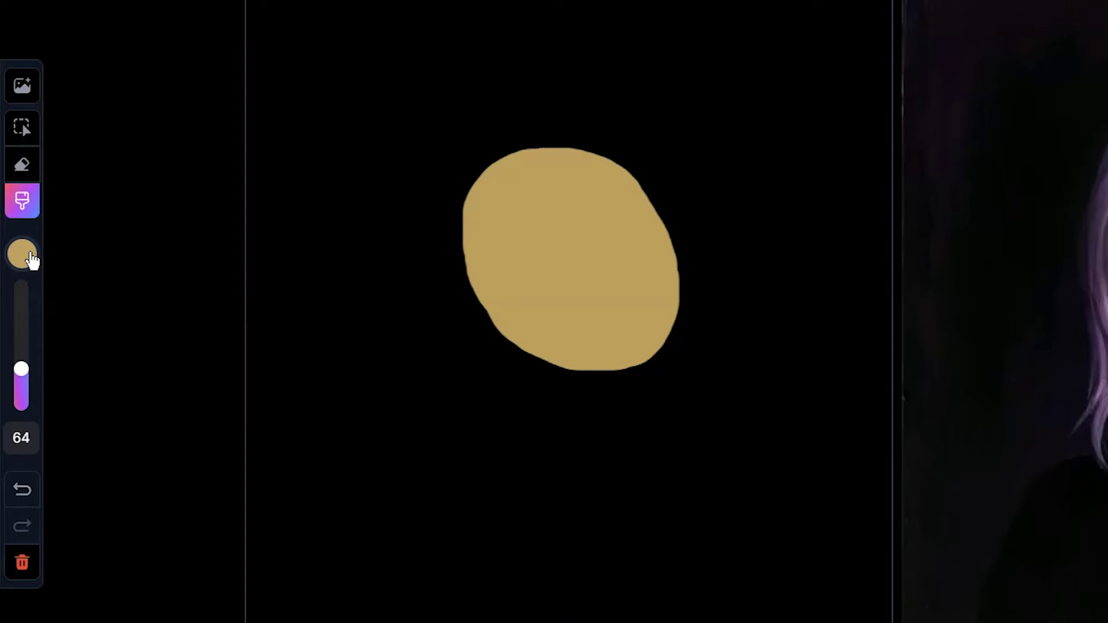
Set the canvas background to dark red, then shift it toward purple.
{"action": "left_click", "coordinate": [22, 254]}
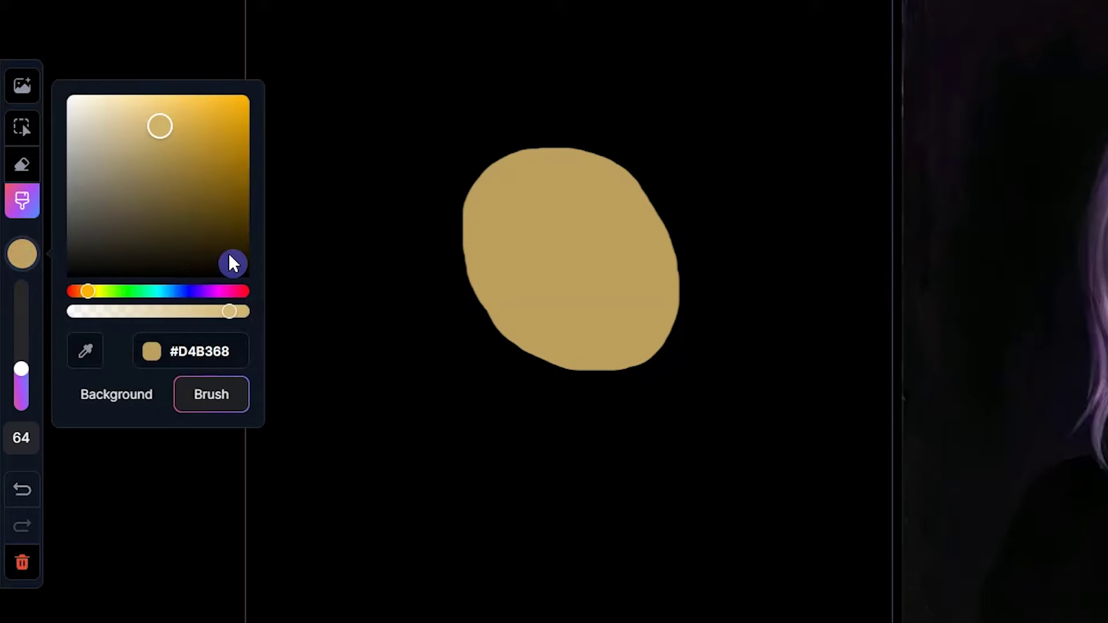
{"action": "left_click", "coordinate": [114, 399]}
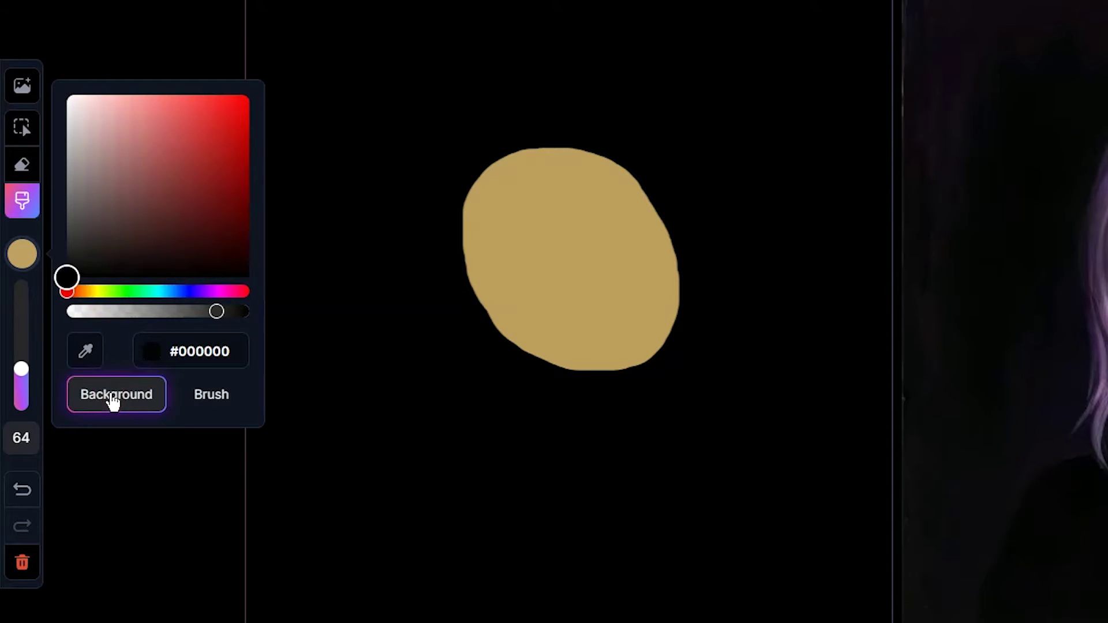
{"action": "left_click", "coordinate": [188, 162]}
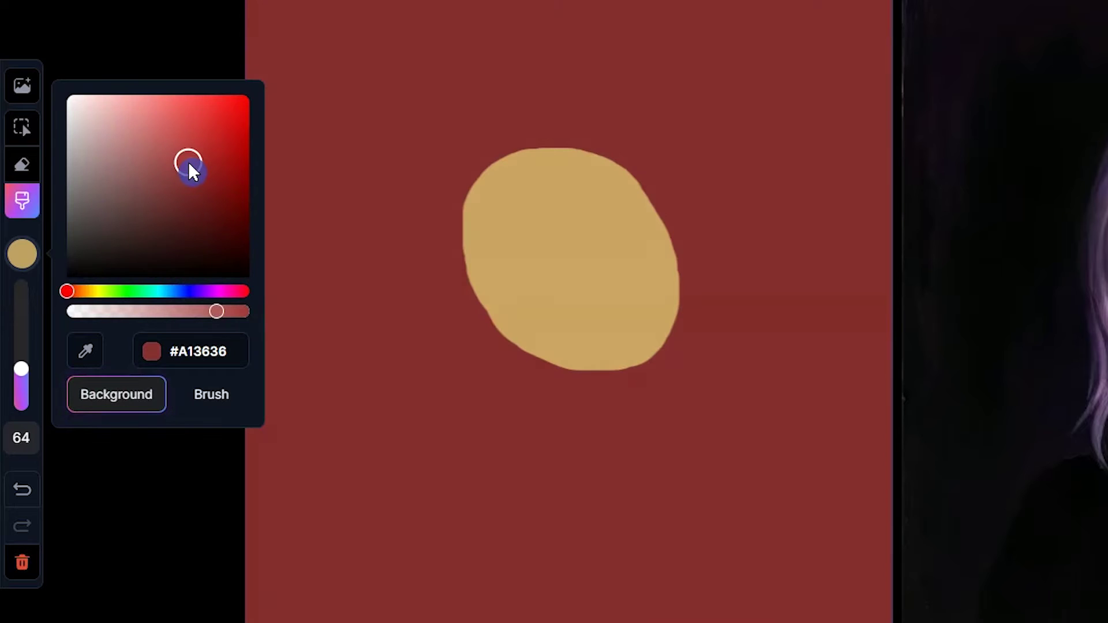
{"action": "mouse_move", "coordinate": [68, 291]}
{"action": "left_mouse_down"}
{"action": "mouse_move", "coordinate": [224, 292]}
{"action": "mouse_move", "coordinate": [198, 292]}
{"action": "mouse_move", "coordinate": [182, 311]}
{"action": "mouse_move", "coordinate": [138, 311]}
{"action": "mouse_move", "coordinate": [190, 311]}
{"action": "left_mouse_up"}
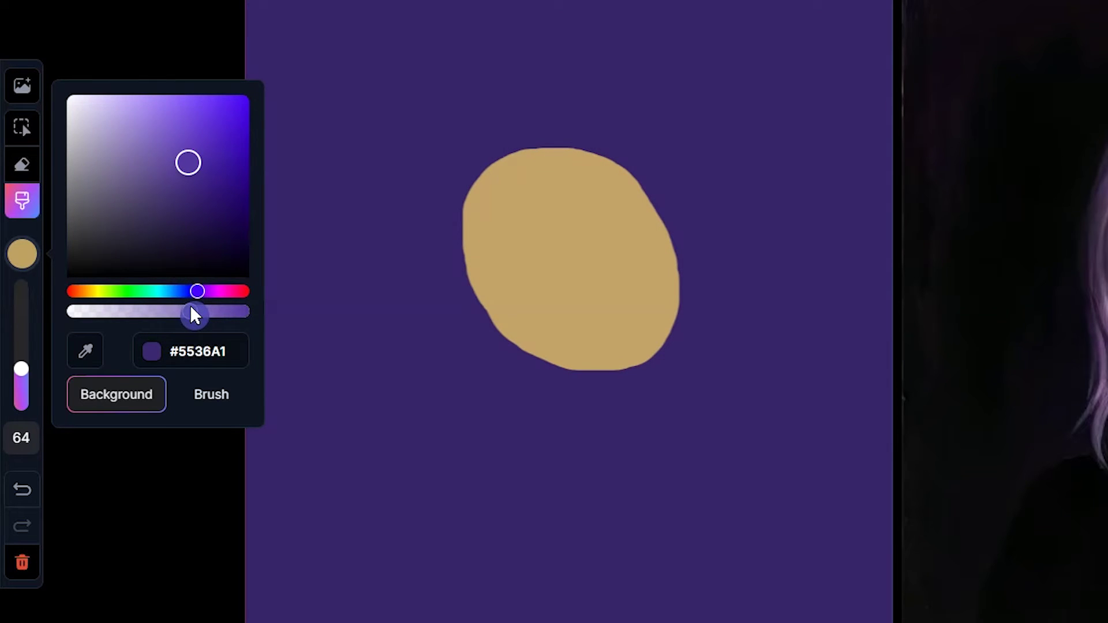
Change the brush colour to a darker, deep red.
{"action": "left_click", "coordinate": [240, 396]}
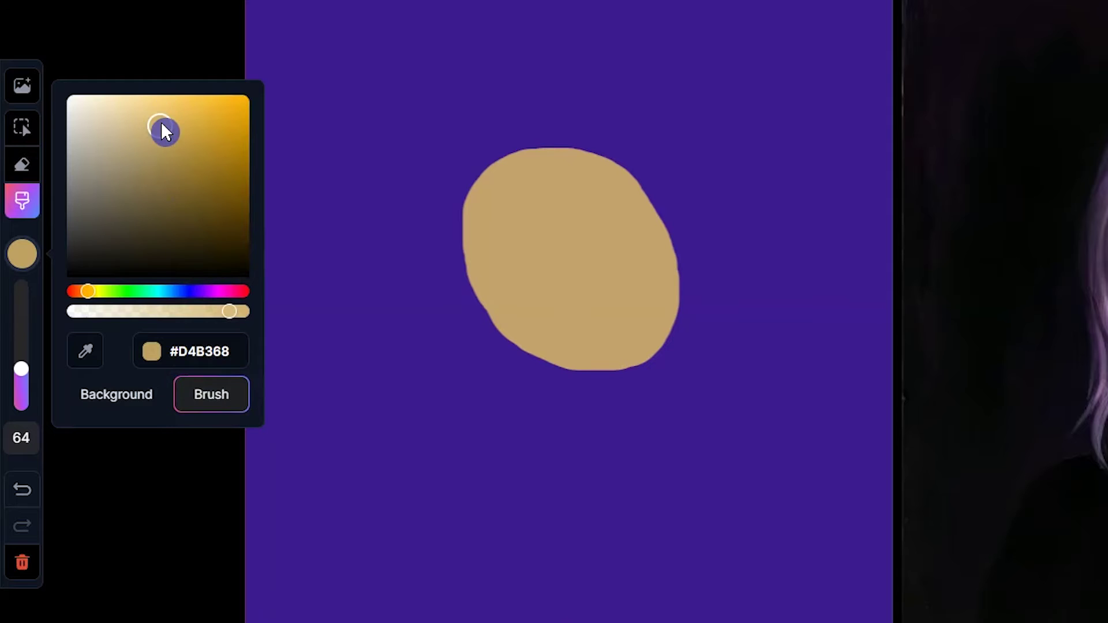
{"action": "mouse_move", "coordinate": [163, 129]}
{"action": "left_mouse_down"}
{"action": "mouse_move", "coordinate": [124, 183]}
{"action": "mouse_move", "coordinate": [164, 196]}
{"action": "left_mouse_up"}
{"action": "left_click_drag", "start_coordinate": [80, 299], "coordinate": [240, 292]}
{"action": "left_click", "coordinate": [224, 150]}
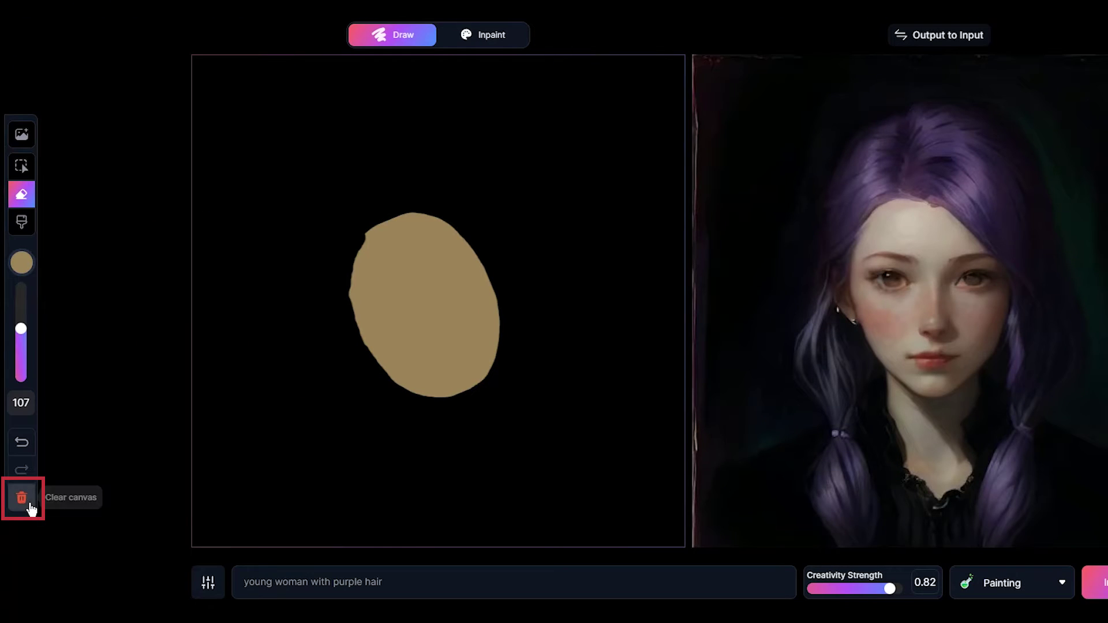
Clear the canvas, lock a fixed seed, reroll it three times, and set guidance to 1.9.
{"action": "left_click", "coordinate": [29, 504]}
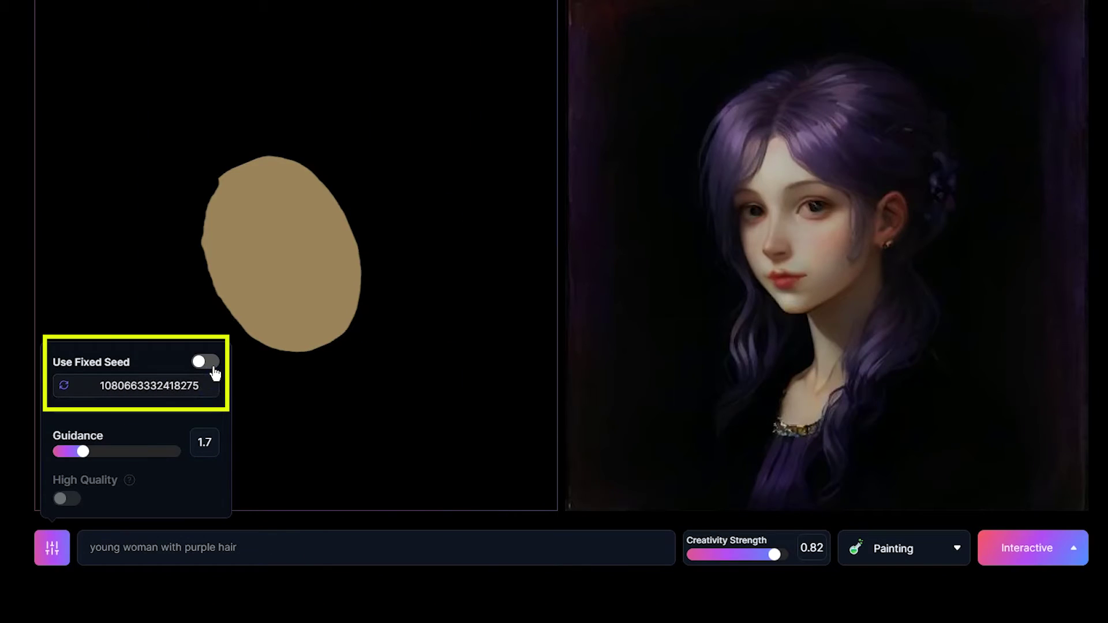
{"action": "left_click", "coordinate": [215, 373]}
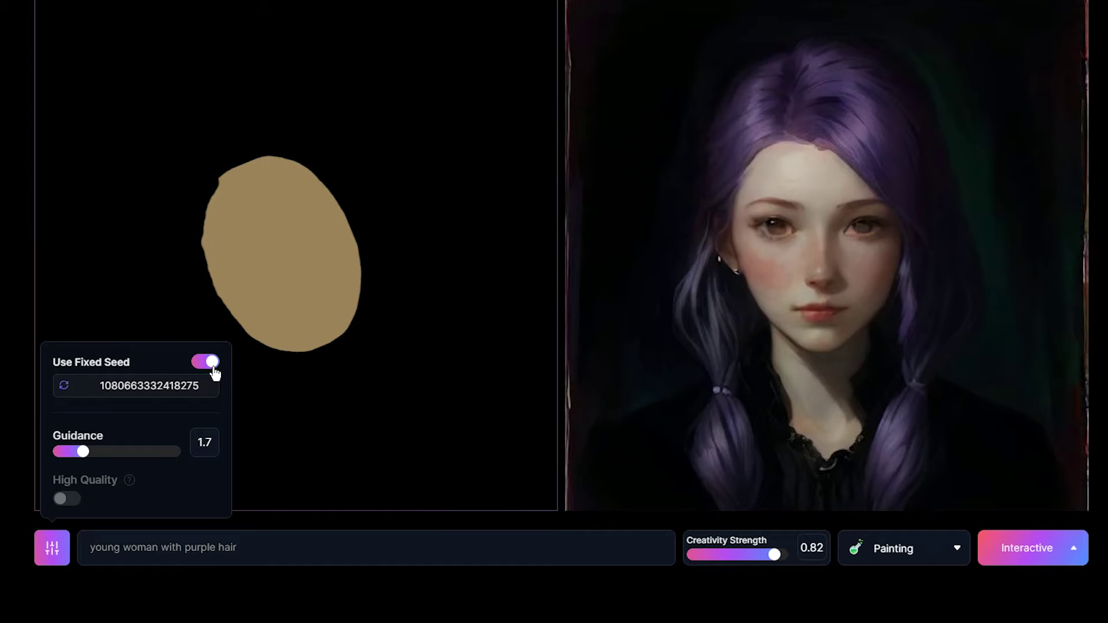
{"action": "left_click", "coordinate": [64, 385]}
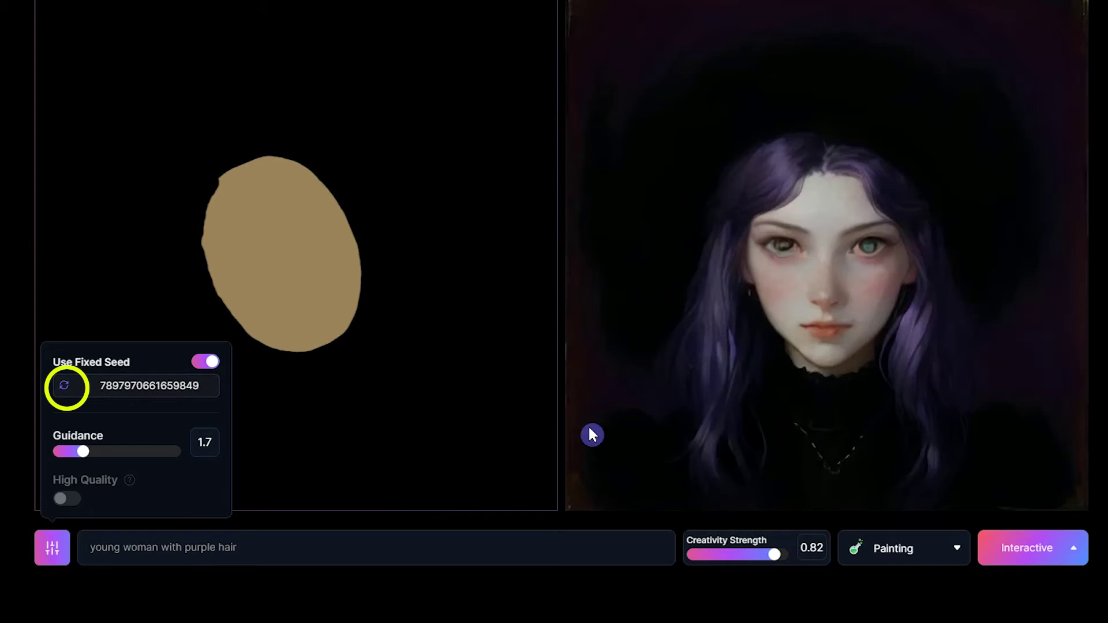
{"action": "left_click", "coordinate": [65, 387]}
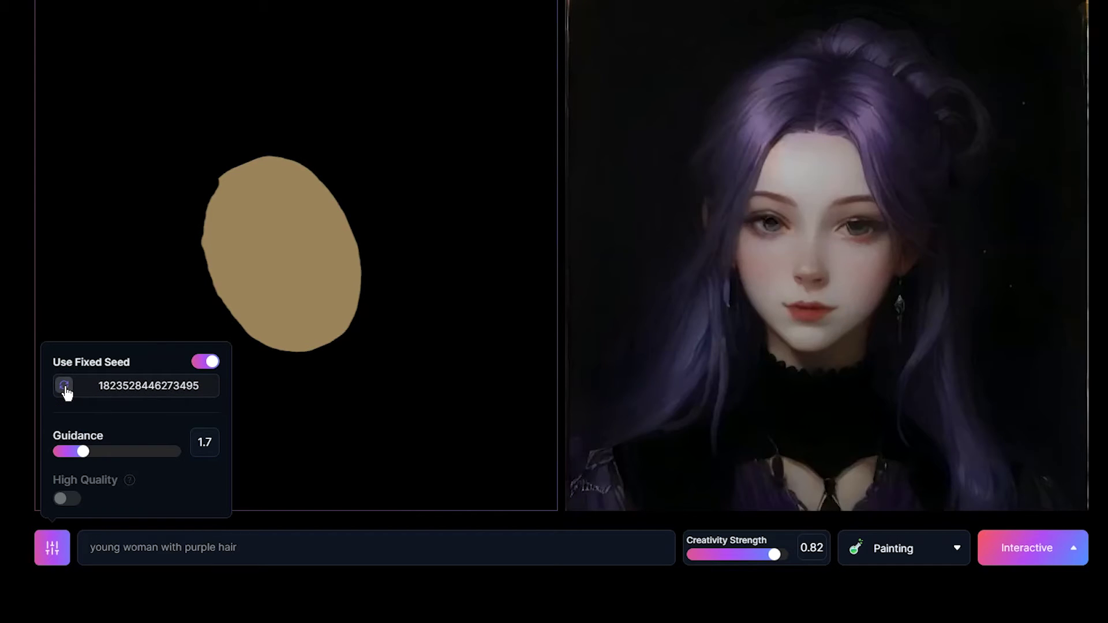
{"action": "left_click", "coordinate": [65, 386]}
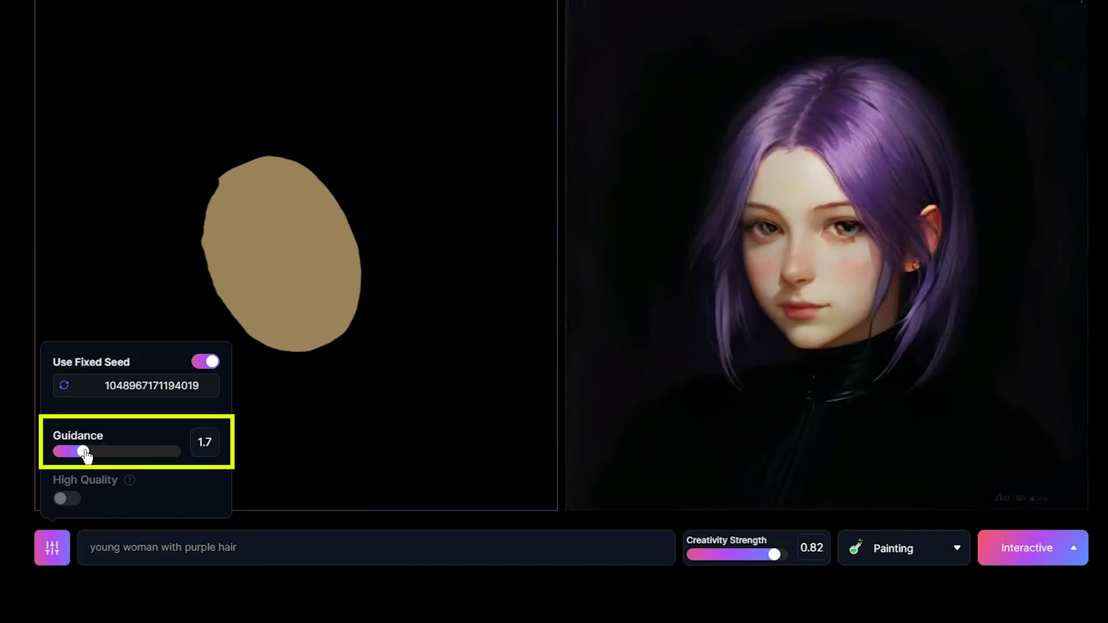
{"action": "mouse_move", "coordinate": [83, 452]}
{"action": "left_mouse_down"}
{"action": "mouse_move", "coordinate": [182, 456]}
{"action": "mouse_move", "coordinate": [93, 453]}
{"action": "left_mouse_up"}
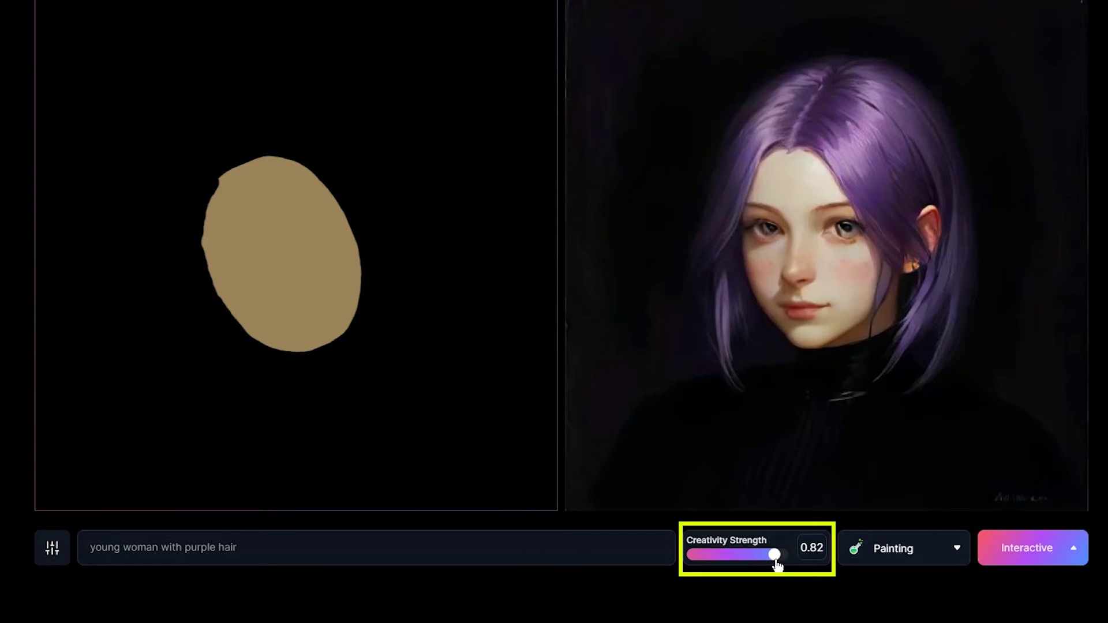
Drop creativity strength to 0.32, then raise it back to 0.78.
{"action": "left_click_drag", "start_coordinate": [776, 557], "coordinate": [691, 557]}
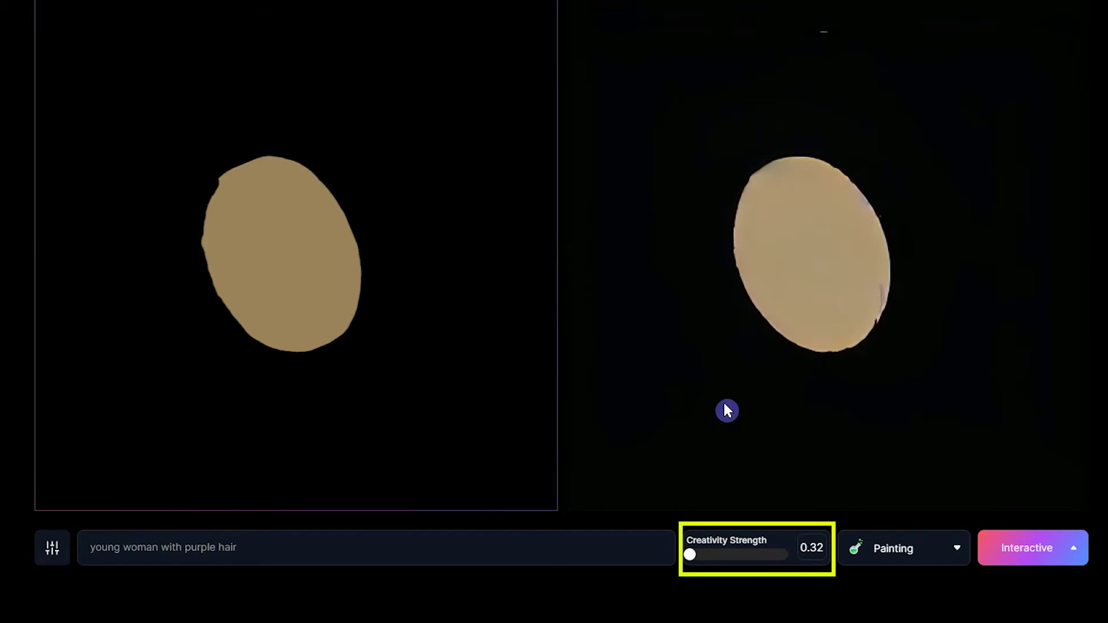
{"action": "left_click_drag", "start_coordinate": [690, 554], "coordinate": [780, 560]}
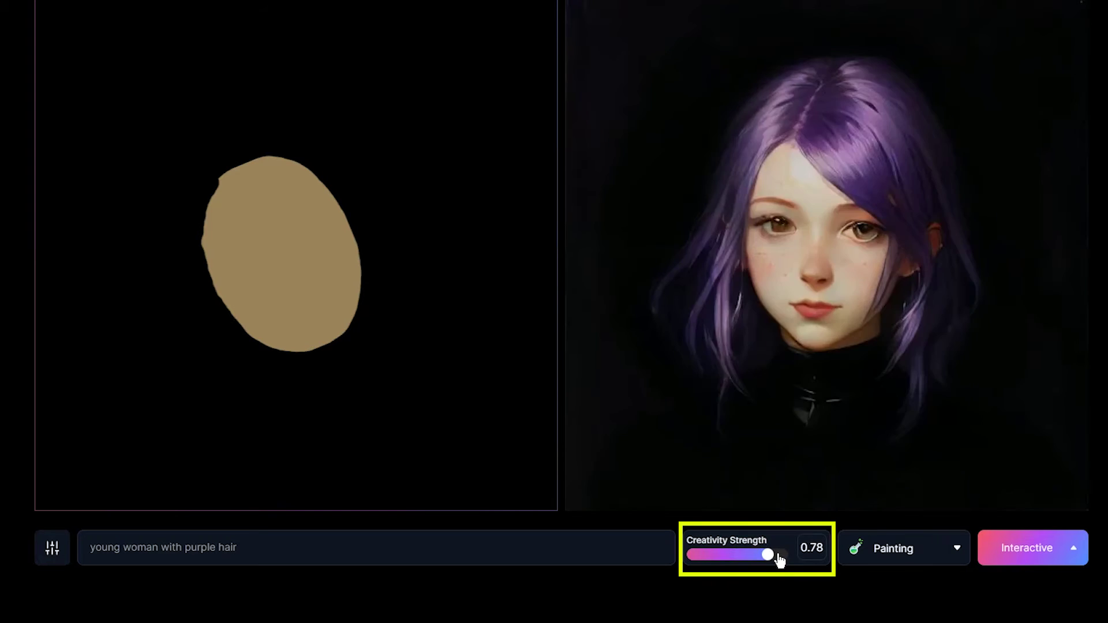
{"action": "left_click", "coordinate": [956, 559]}
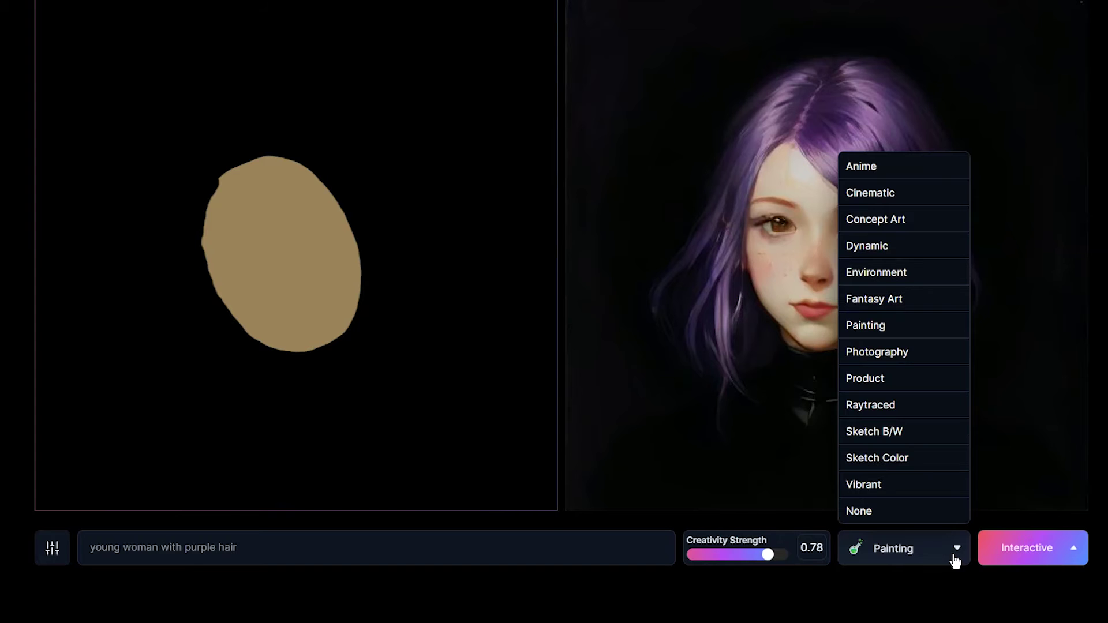
Preview the portrait in Anime, Cinematic and Dynamic styles, then return to Painting.
{"action": "left_click", "coordinate": [914, 167]}
{"action": "left_click", "coordinate": [932, 545]}
{"action": "left_click", "coordinate": [927, 198]}
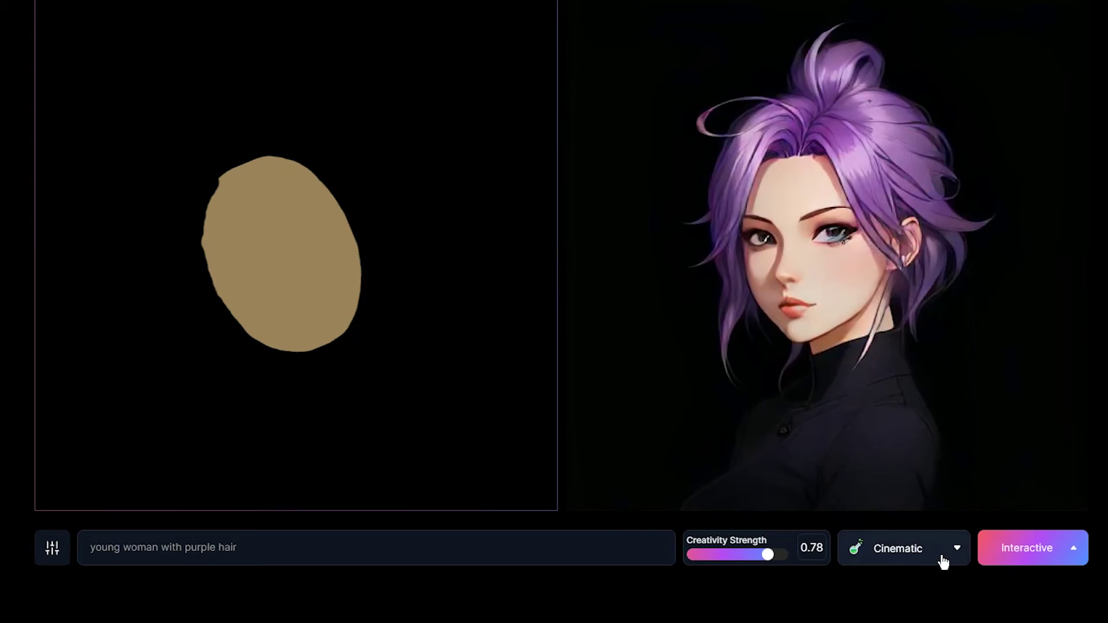
{"action": "left_click", "coordinate": [942, 549]}
{"action": "left_click", "coordinate": [924, 246]}
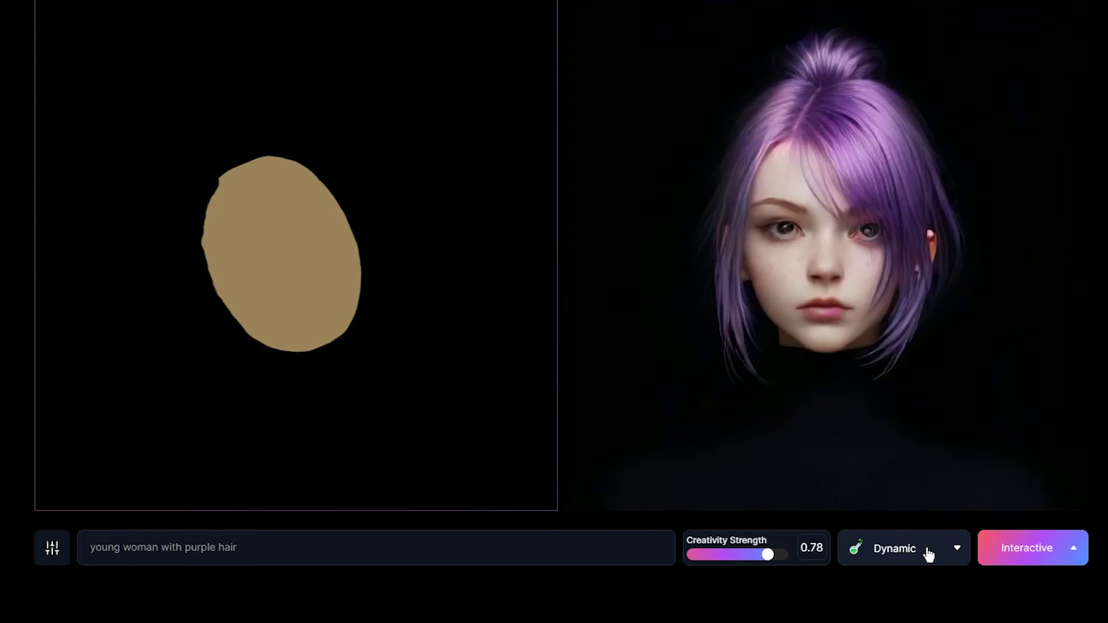
{"action": "left_click", "coordinate": [928, 555]}
{"action": "left_click", "coordinate": [866, 324]}
{"action": "left_click", "coordinate": [1074, 548]}
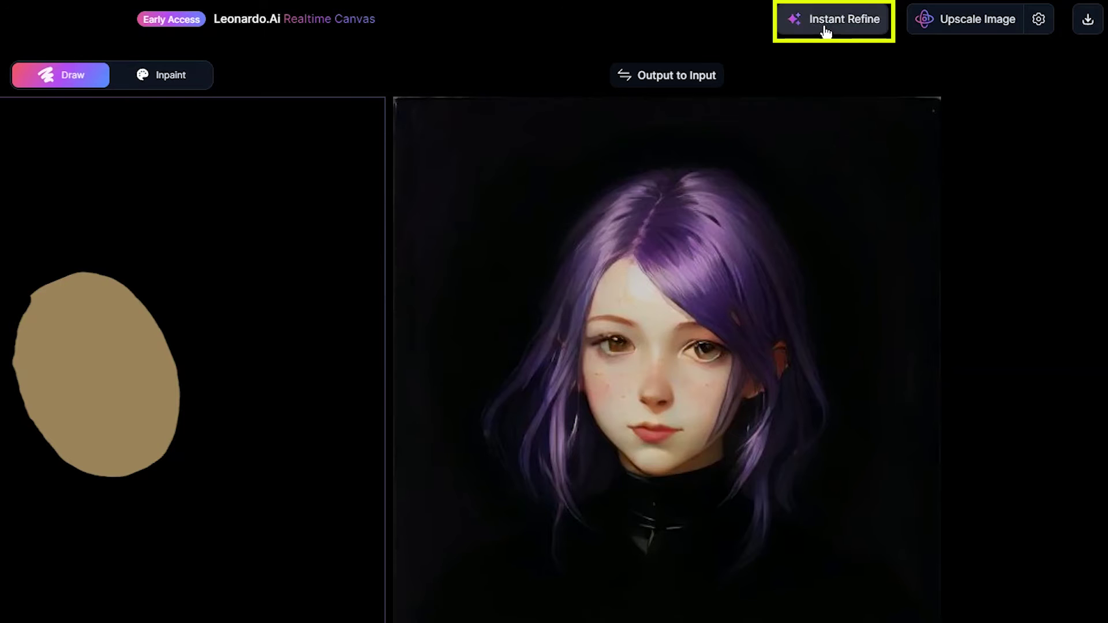
Instant-refine the portrait and launch a Medium-strength upscale with Smooth Mode on.
{"action": "left_click", "coordinate": [829, 23]}
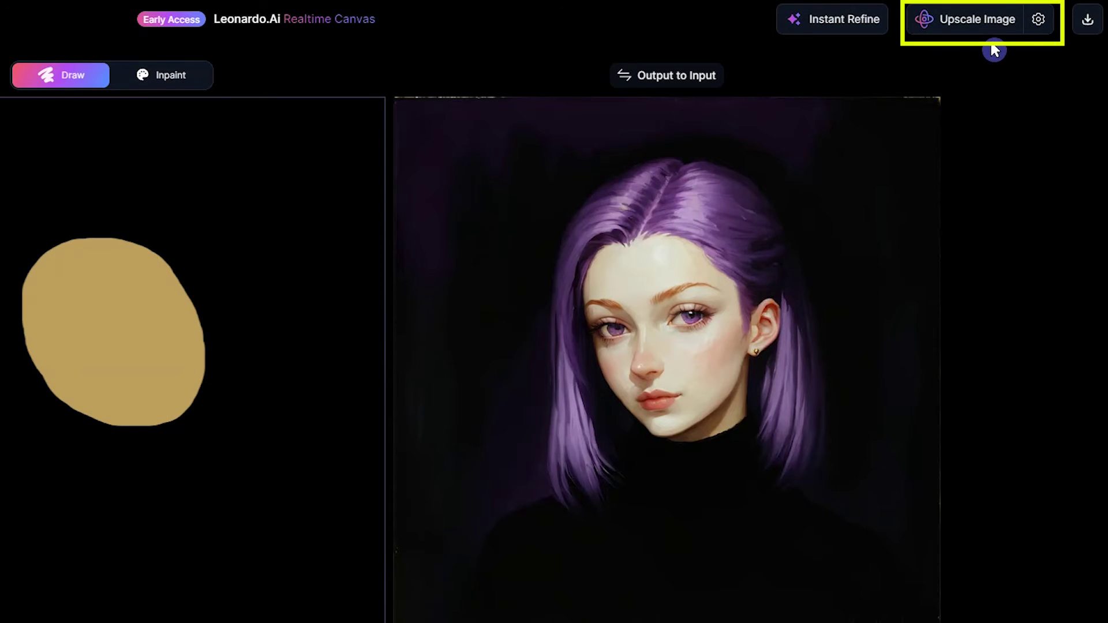
{"action": "left_click", "coordinate": [1039, 19]}
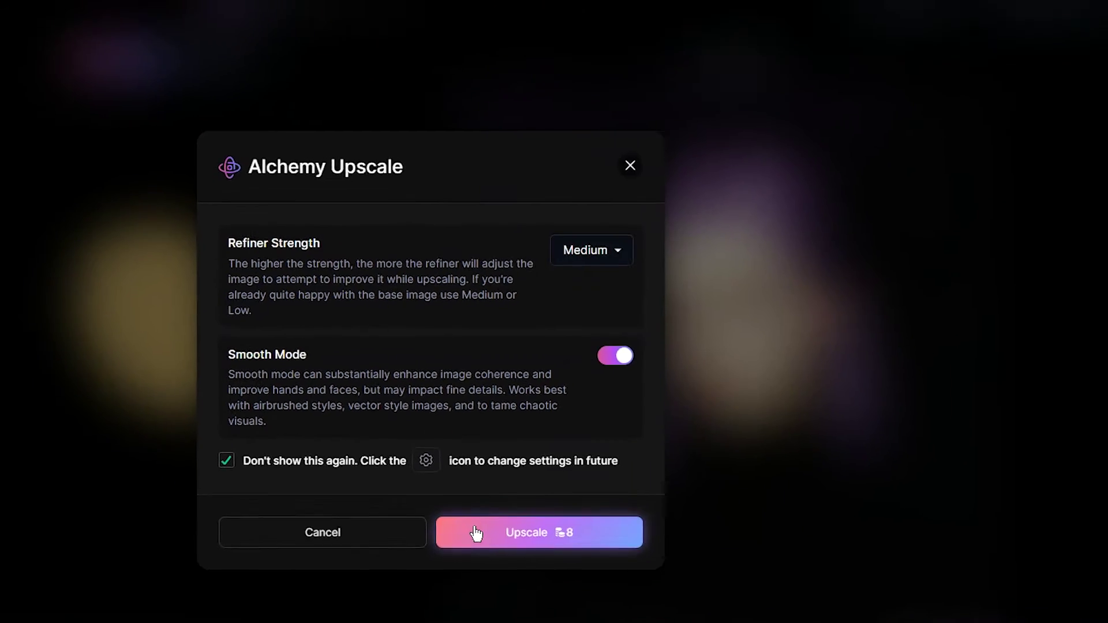
{"action": "left_click", "coordinate": [770, 520]}
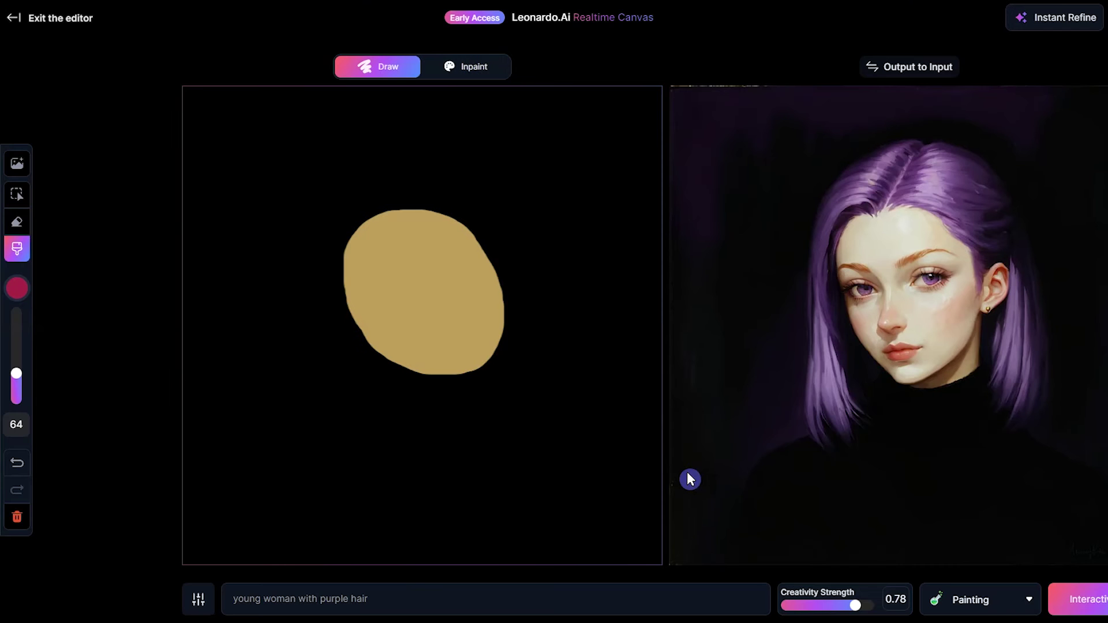
Exit to the dashboard and open the purple-haired portrait from the Personal Feed.
{"action": "left_click", "coordinate": [13, 26]}
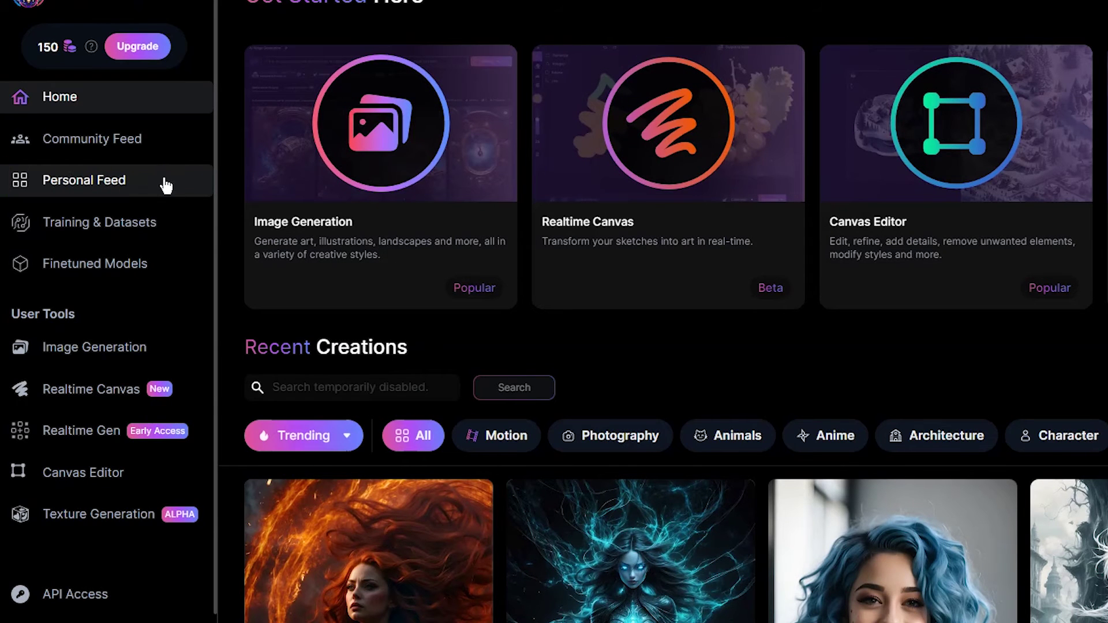
{"action": "left_click", "coordinate": [166, 184]}
{"action": "left_click", "coordinate": [344, 384]}
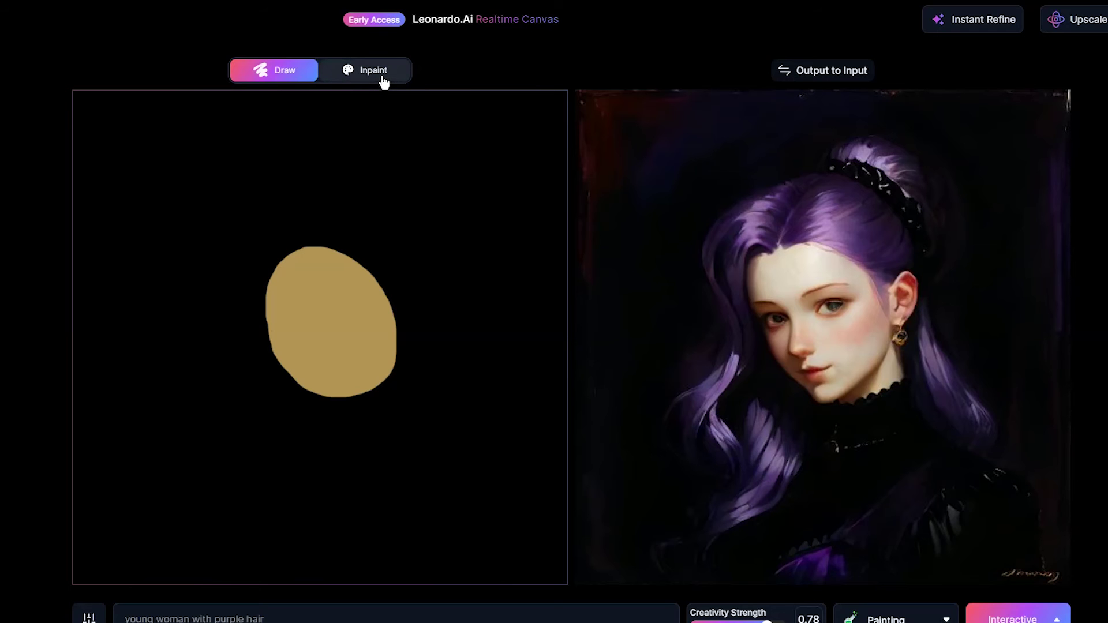
Switch the canvas to inpainting and paint both of the portrait's eyes blue.
{"action": "left_click", "coordinate": [385, 79]}
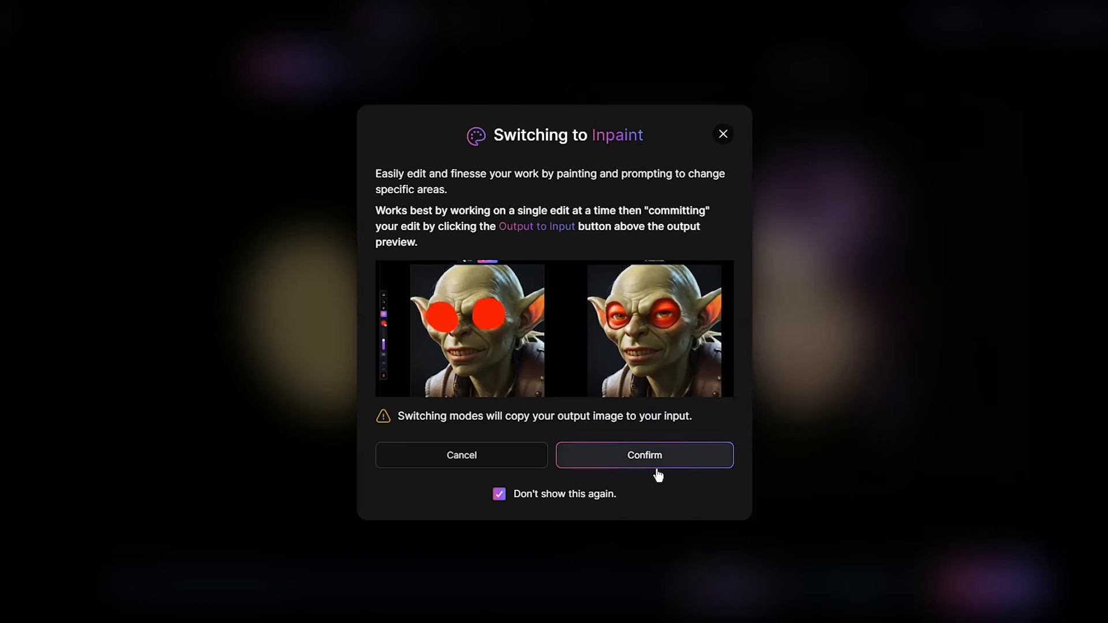
{"action": "left_click", "coordinate": [677, 462]}
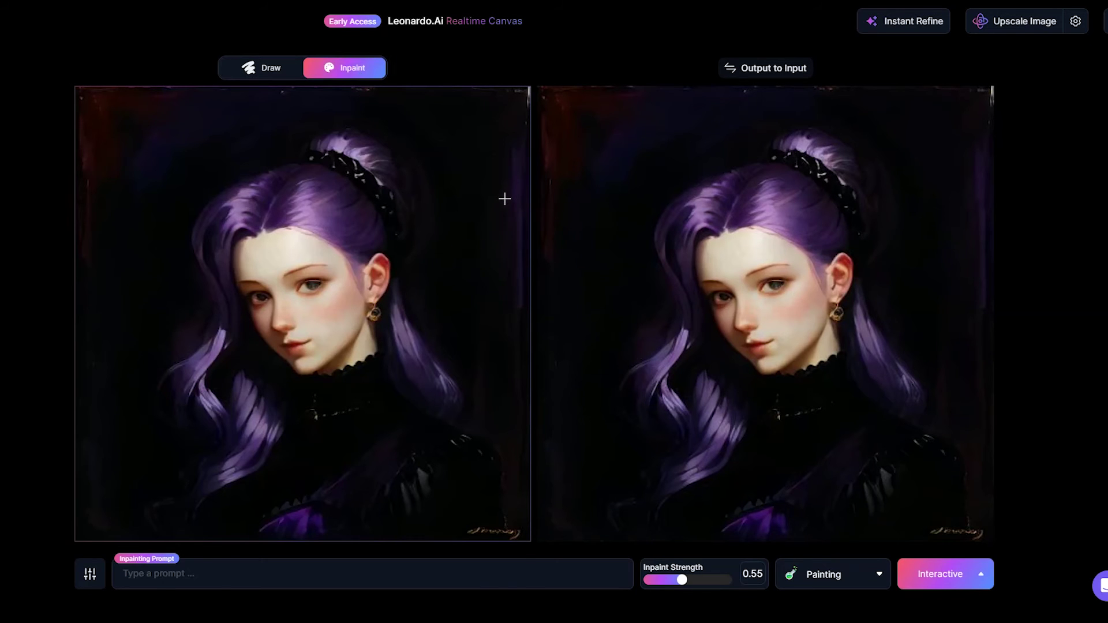
{"action": "left_click", "coordinate": [134, 231]}
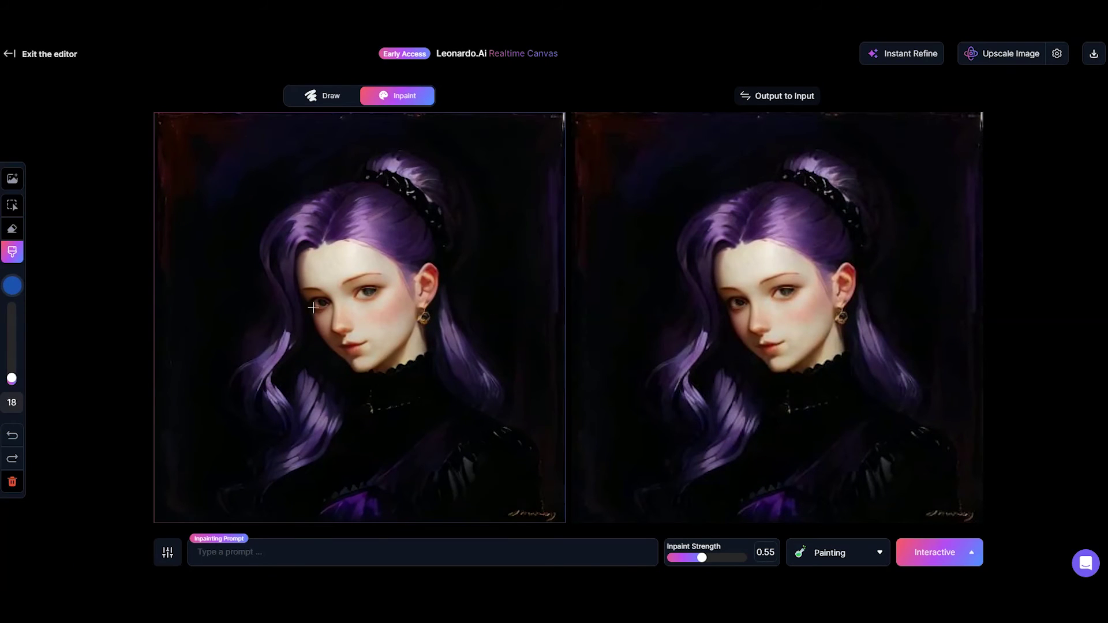
{"action": "left_click_drag", "start_coordinate": [312, 308], "coordinate": [323, 303]}
{"action": "left_click", "coordinate": [366, 293]}
Mask the hair in grey with a larger brush and set inpaint strength to 0.86.
{"action": "left_click", "coordinate": [12, 285]}
{"action": "left_click", "coordinate": [57, 198]}
{"action": "left_click_drag", "start_coordinate": [12, 378], "coordinate": [12, 370]}
{"action": "mouse_move", "coordinate": [383, 150]}
{"action": "left_mouse_down"}
{"action": "mouse_move", "coordinate": [436, 169]}
{"action": "mouse_move", "coordinate": [494, 407]}
{"action": "mouse_move", "coordinate": [272, 228]}
{"action": "mouse_move", "coordinate": [242, 384]}
{"action": "left_mouse_up"}
{"action": "left_click_drag", "start_coordinate": [300, 314], "coordinate": [326, 430]}
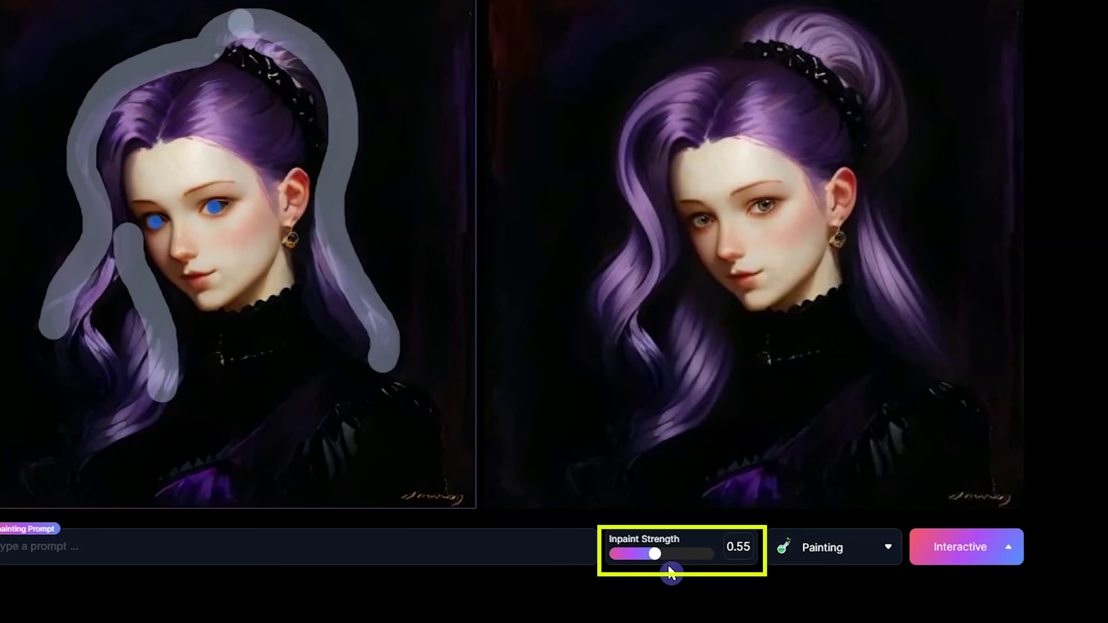
{"action": "left_click_drag", "start_coordinate": [656, 558], "coordinate": [628, 565]}
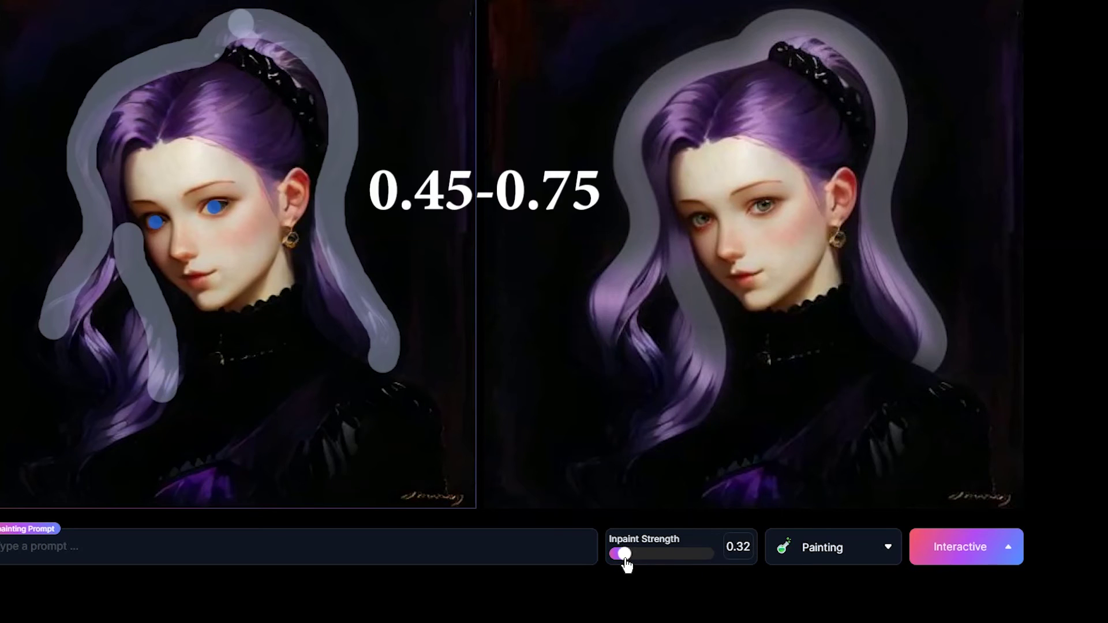
{"action": "left_click_drag", "start_coordinate": [627, 566], "coordinate": [699, 566]}
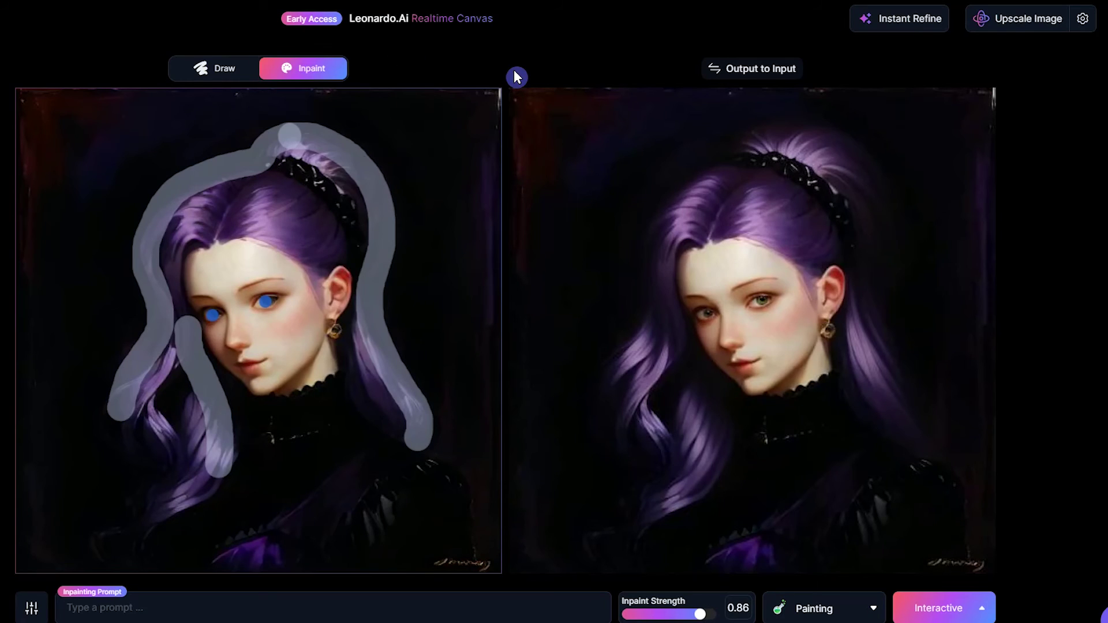
Run Instant Refine and copy the 'blue eyes' inpaint result back into the input image.
{"action": "left_click", "coordinate": [893, 29]}
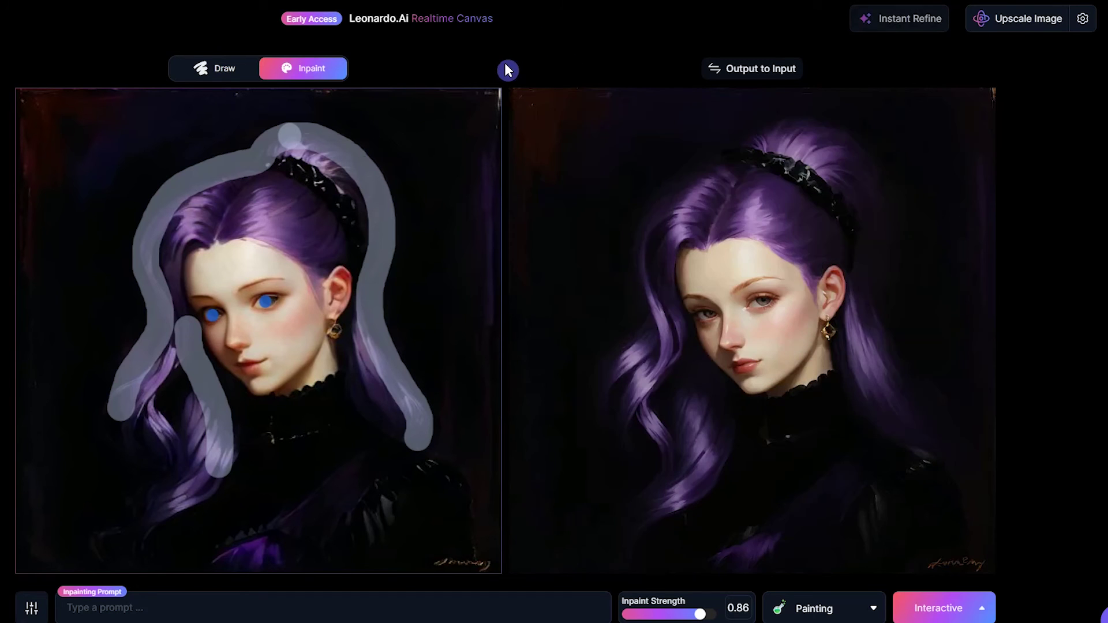
{"action": "left_click", "coordinate": [222, 69]}
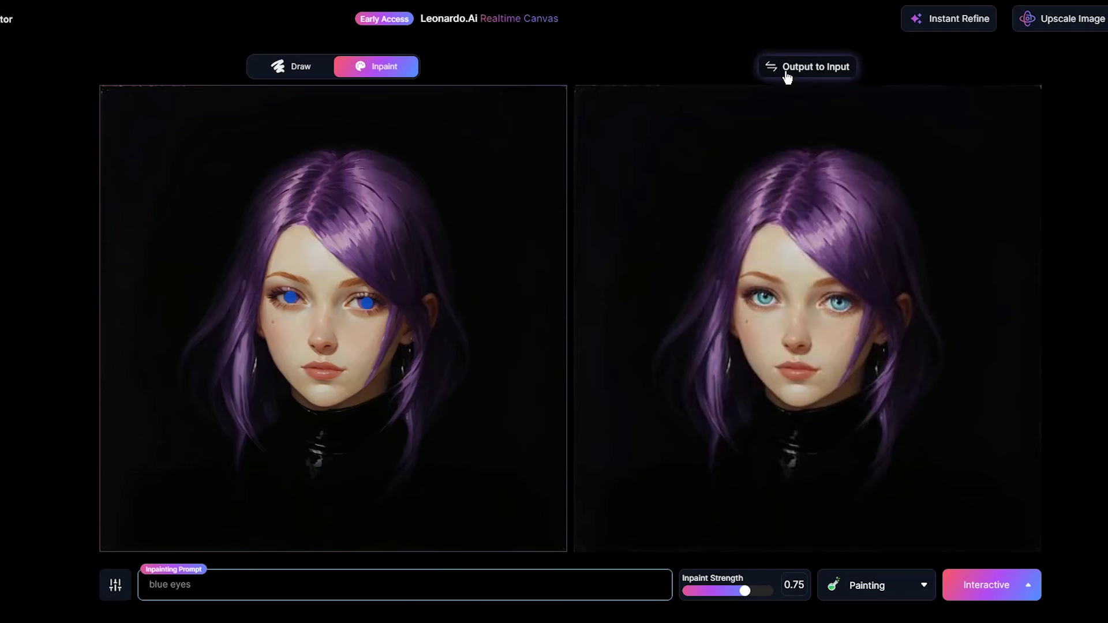
{"action": "left_click", "coordinate": [787, 74]}
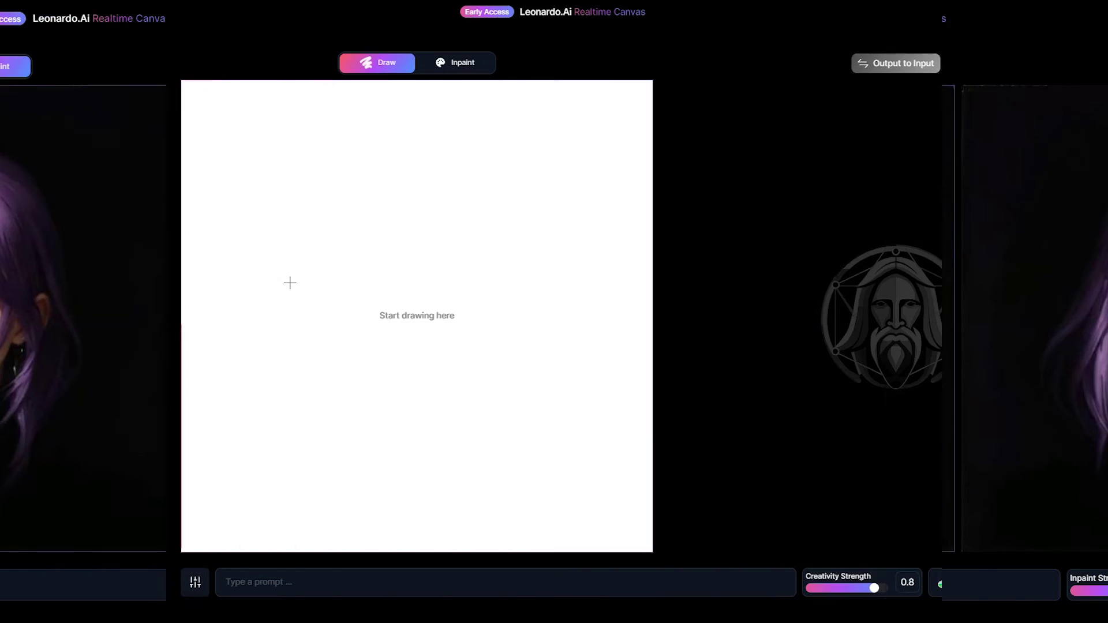
Sketch a triangle, then enlarge the brush and dab a round blob below it.
{"action": "mouse_move", "coordinate": [290, 282]}
{"action": "left_mouse_down"}
{"action": "mouse_move", "coordinate": [364, 176]}
{"action": "mouse_move", "coordinate": [449, 281]}
{"action": "left_mouse_up"}
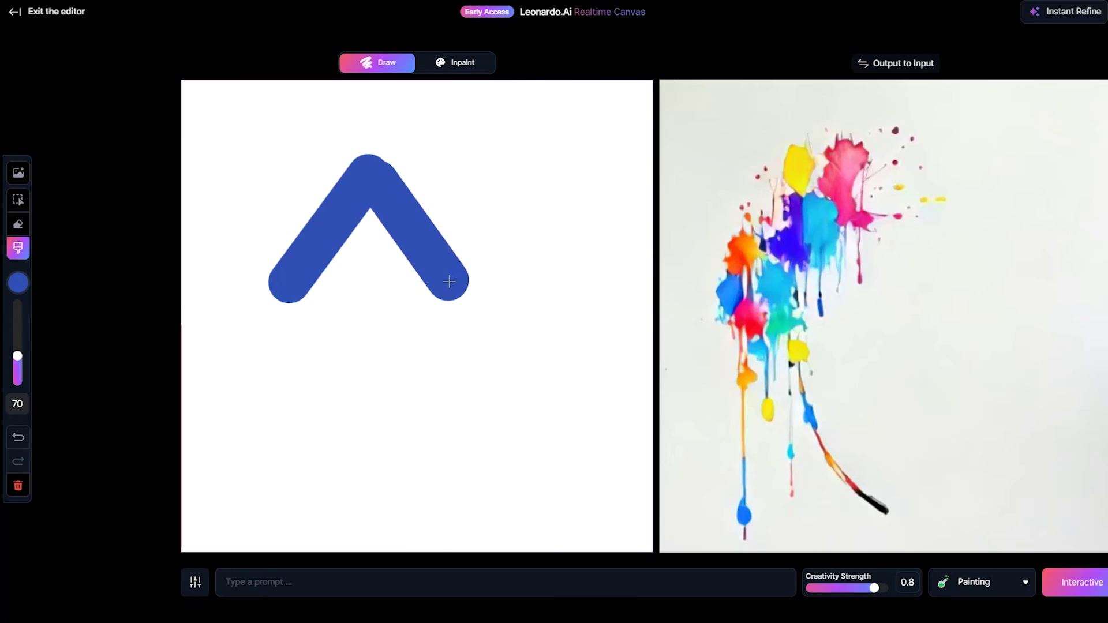
{"action": "left_click_drag", "start_coordinate": [289, 292], "coordinate": [433, 296]}
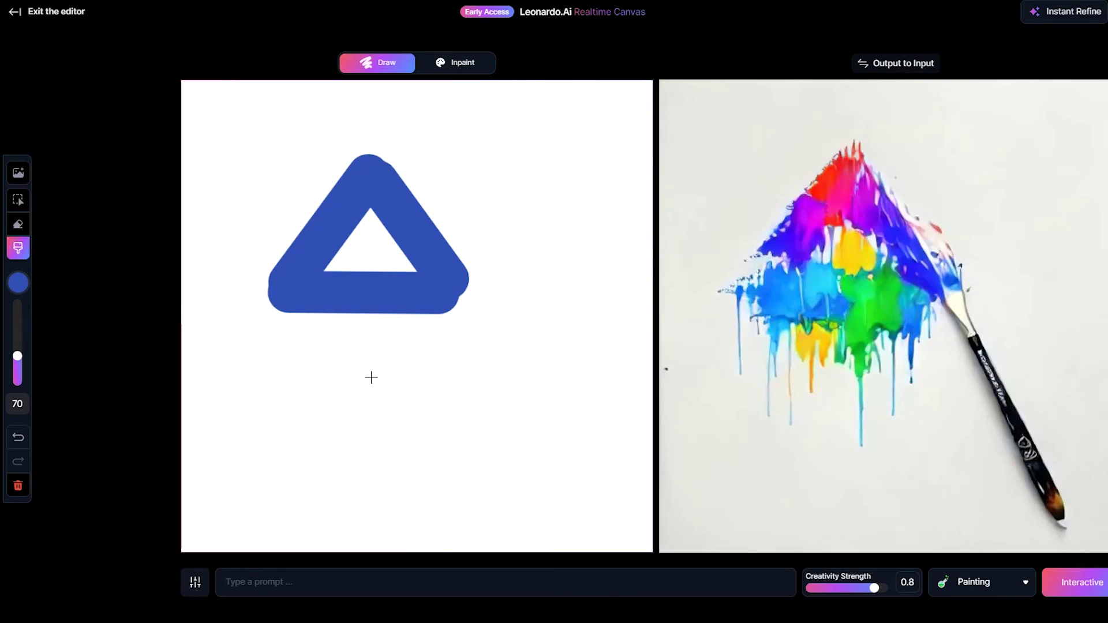
{"action": "left_click_drag", "start_coordinate": [17, 356], "coordinate": [18, 325]}
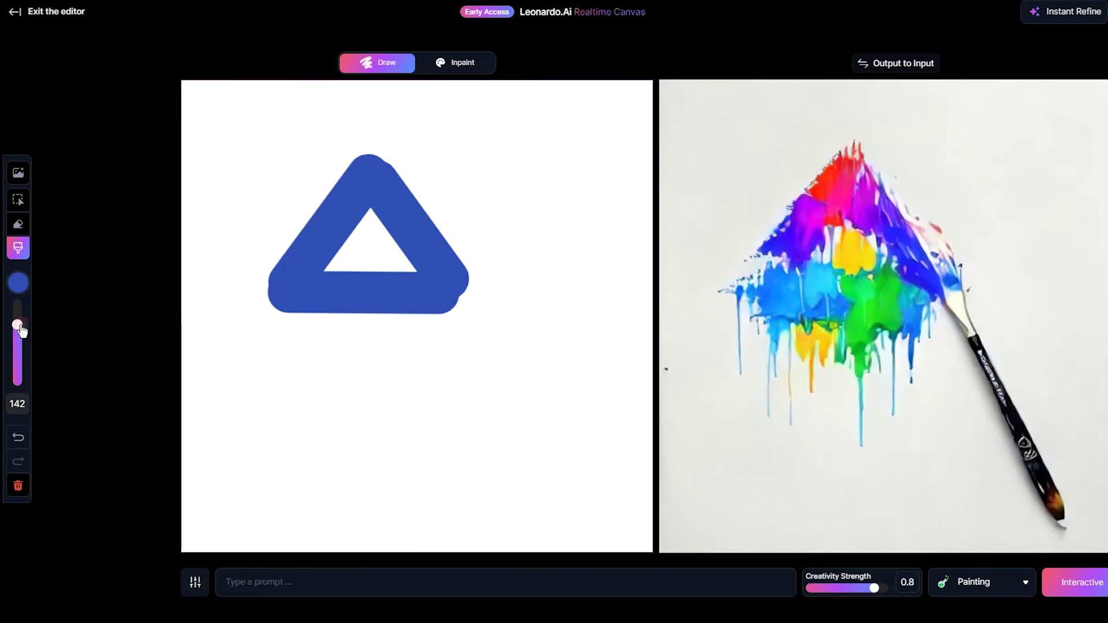
{"action": "left_click", "coordinate": [352, 411]}
{"action": "left_click", "coordinate": [404, 396]}
{"action": "left_click", "coordinate": [413, 447]}
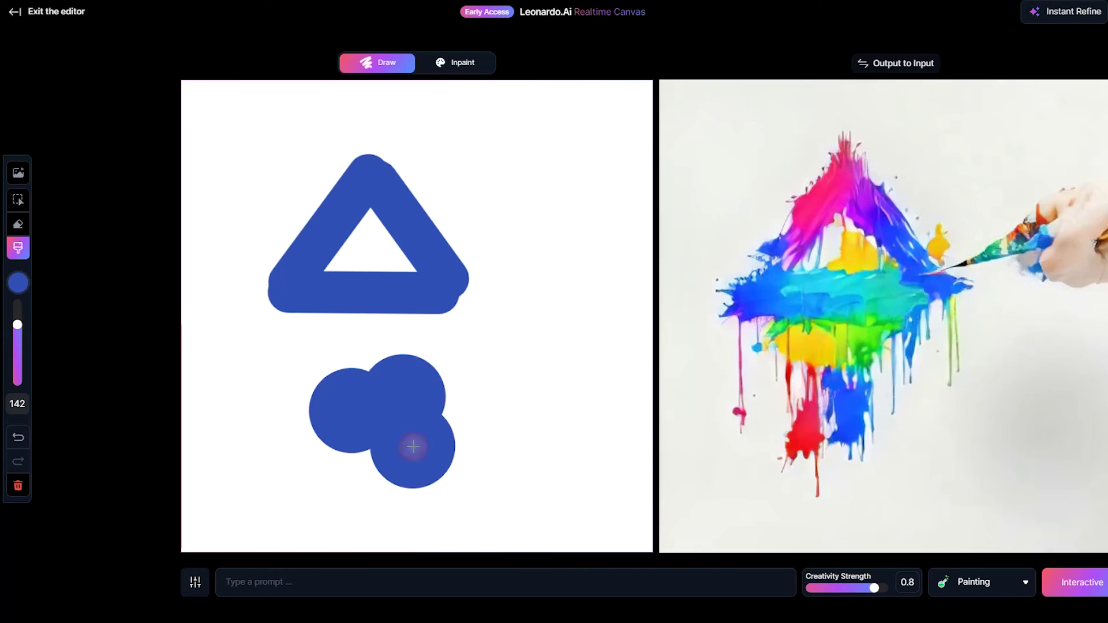
{"action": "left_click", "coordinate": [351, 465]}
Select the triangle's strokes and move its bottom bar above the apex.
{"action": "key", "text": "v"}
{"action": "left_click", "coordinate": [397, 201]}
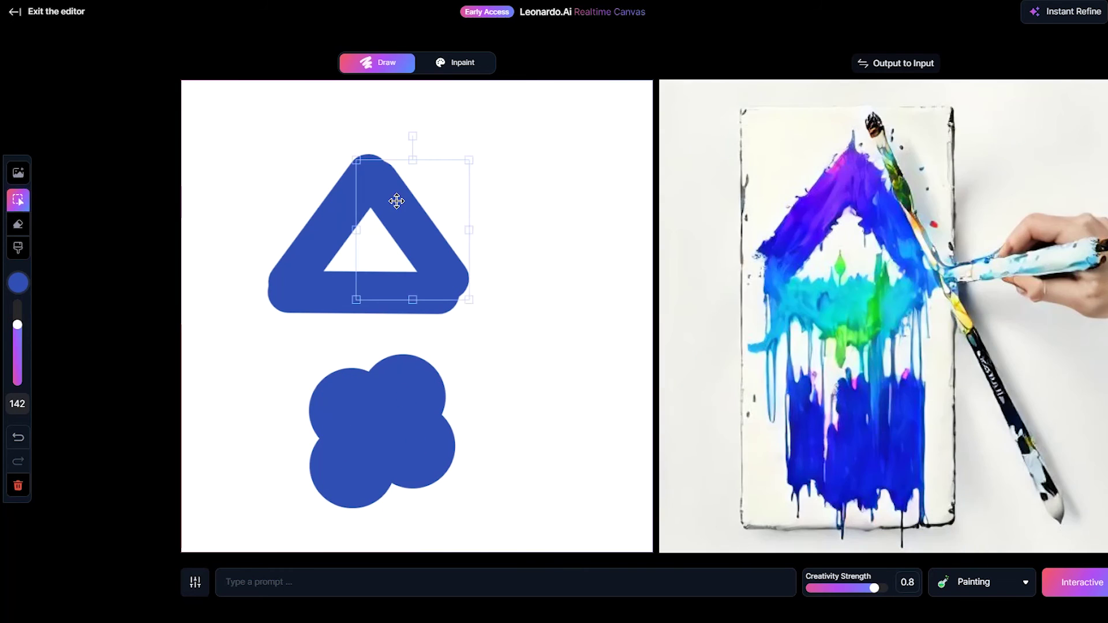
{"action": "left_click", "coordinate": [324, 214]}
{"action": "left_click", "coordinate": [428, 299]}
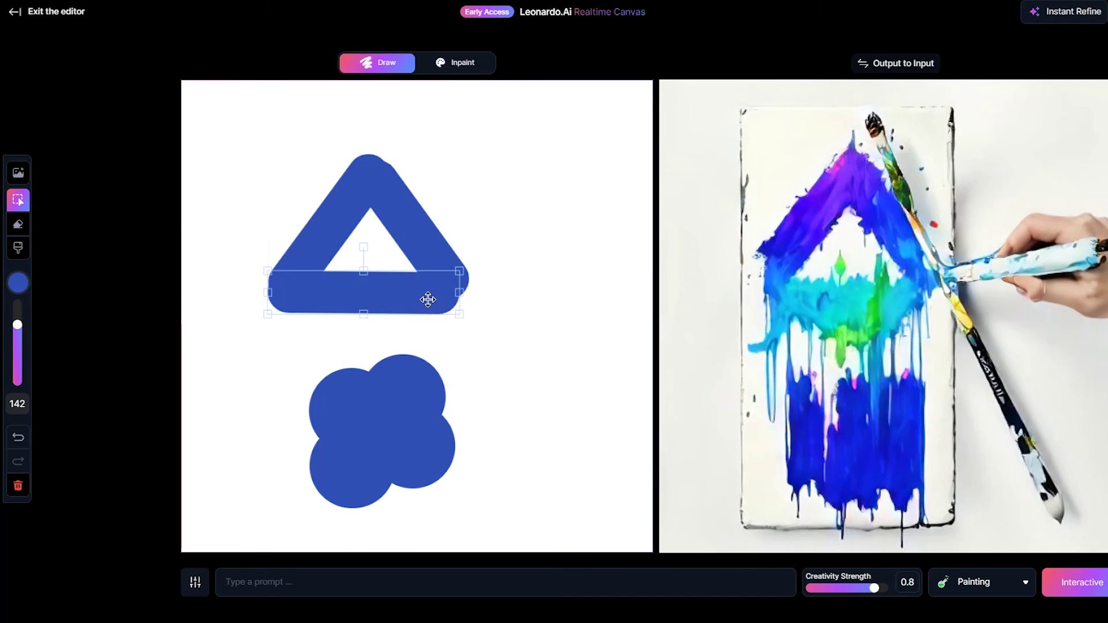
{"action": "mouse_move", "coordinate": [426, 293]}
{"action": "left_mouse_down"}
{"action": "mouse_move", "coordinate": [509, 309]}
{"action": "mouse_move", "coordinate": [433, 324]}
{"action": "mouse_move", "coordinate": [430, 141]}
{"action": "left_mouse_up"}
{"action": "left_click", "coordinate": [387, 292]}
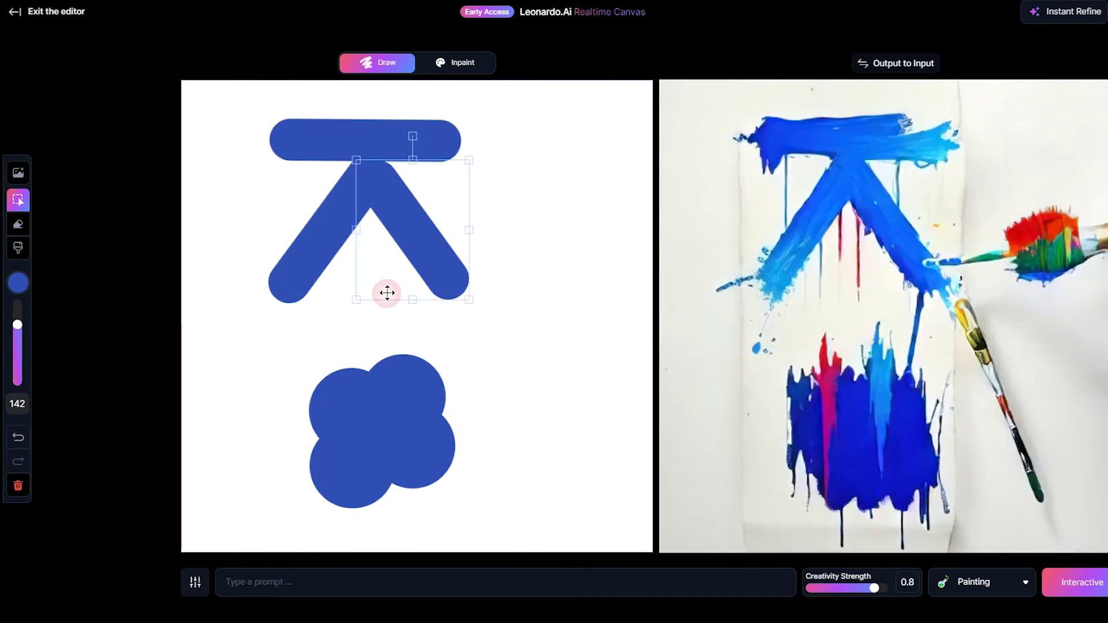
{"action": "left_click", "coordinate": [525, 295]}
{"action": "left_click_drag", "start_coordinate": [553, 100], "coordinate": [195, 325]}
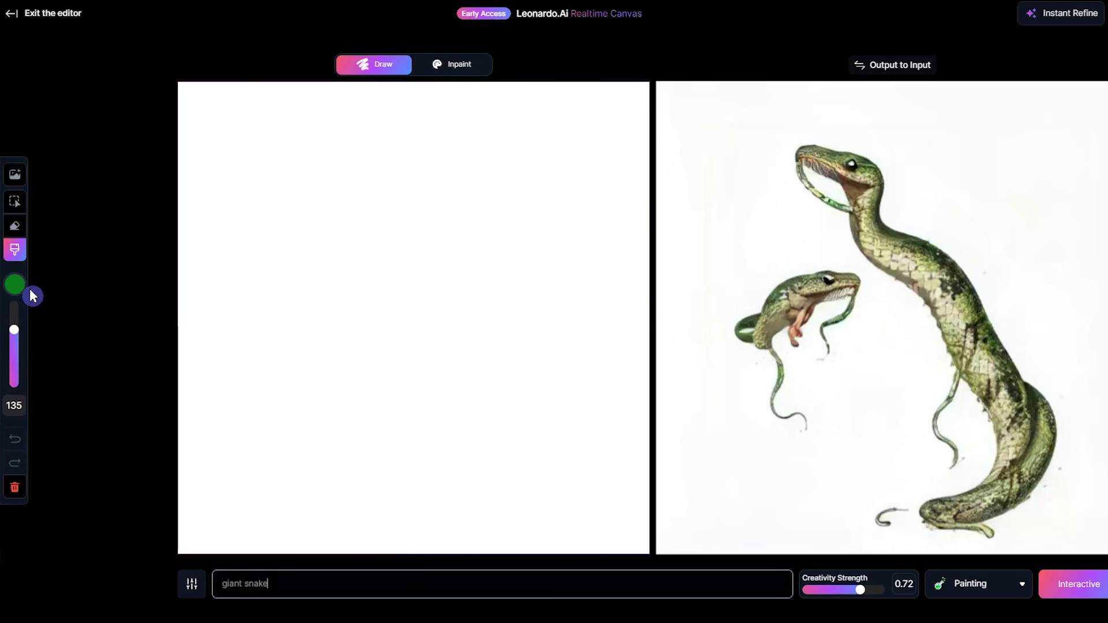
Paint a dark blue S-shaped snake body on the canvas.
{"action": "left_click", "coordinate": [15, 284]}
{"action": "left_click_drag", "start_coordinate": [81, 309], "coordinate": [119, 308]}
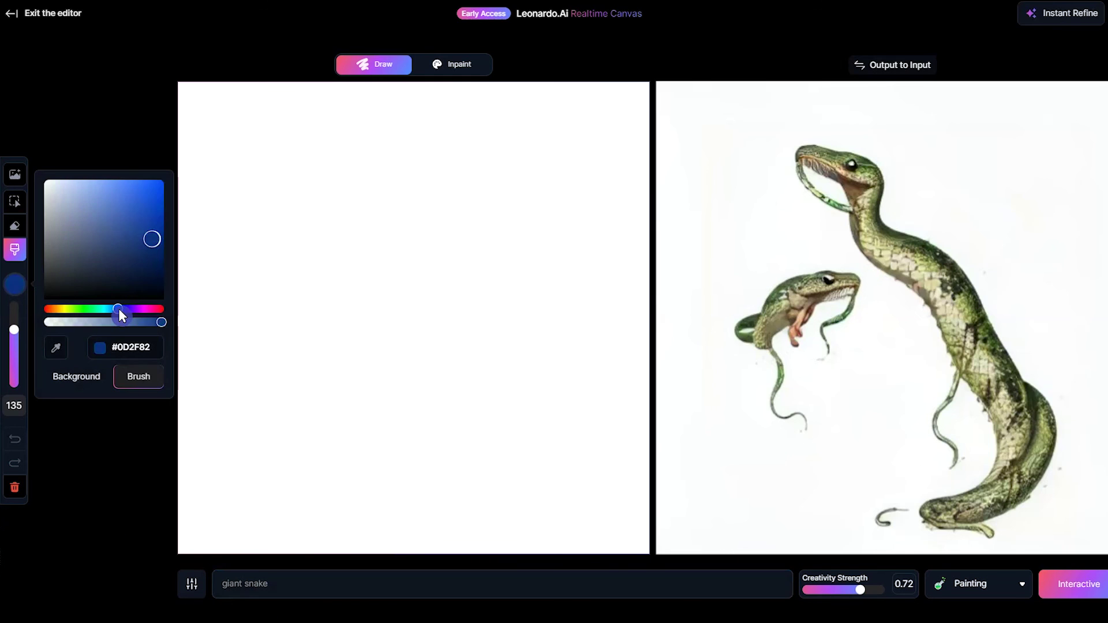
{"action": "mouse_move", "coordinate": [557, 153]}
{"action": "left_mouse_down"}
{"action": "mouse_move", "coordinate": [376, 186]}
{"action": "mouse_move", "coordinate": [494, 317]}
{"action": "mouse_move", "coordinate": [433, 507]}
{"action": "mouse_move", "coordinate": [250, 336]}
{"action": "mouse_move", "coordinate": [284, 410]}
{"action": "left_mouse_up"}
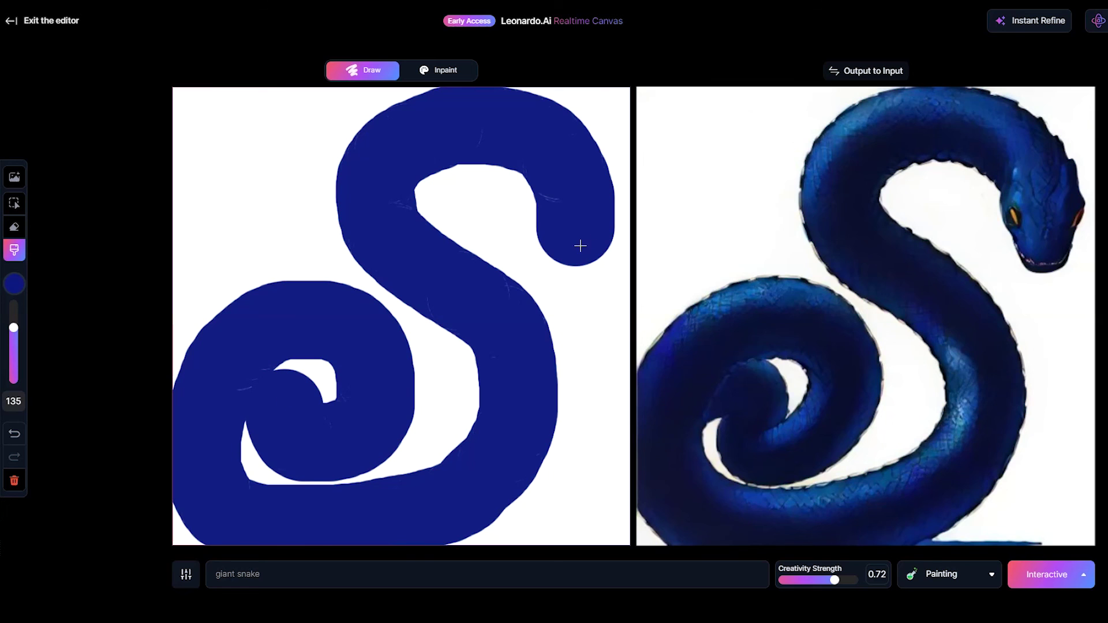
Enable a fixed seed with a new value, lower guidance slightly and creativity strength to 0.69.
{"action": "left_click", "coordinate": [186, 574]}
{"action": "left_click", "coordinate": [304, 428]}
{"action": "left_click", "coordinate": [196, 447]}
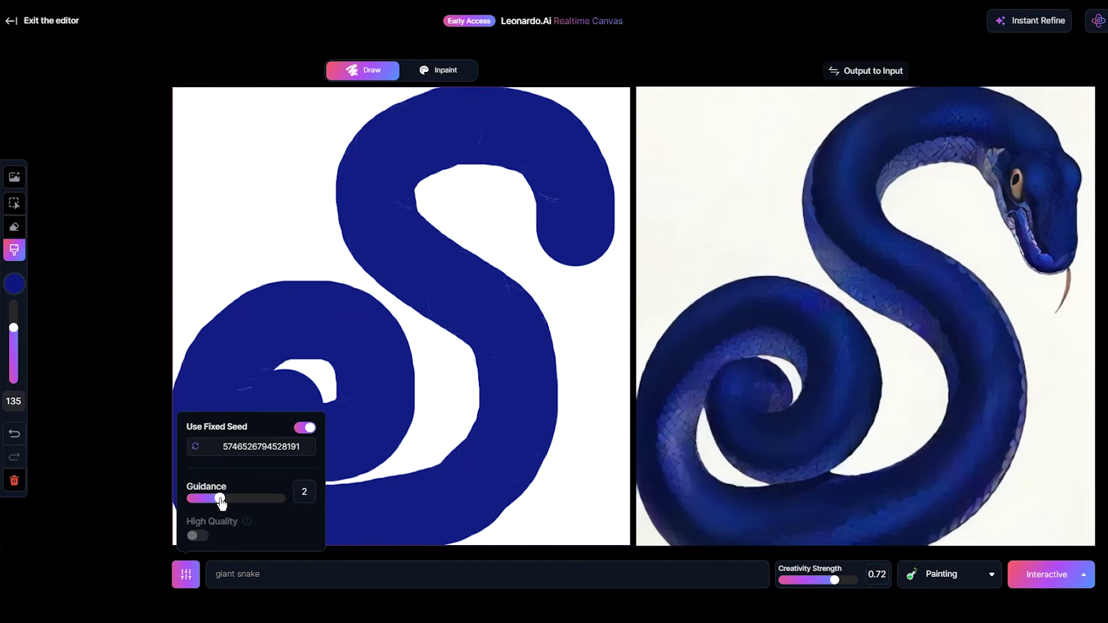
{"action": "left_click_drag", "start_coordinate": [206, 499], "coordinate": [199, 499]}
{"action": "left_click_drag", "start_coordinate": [835, 581], "coordinate": [831, 581]}
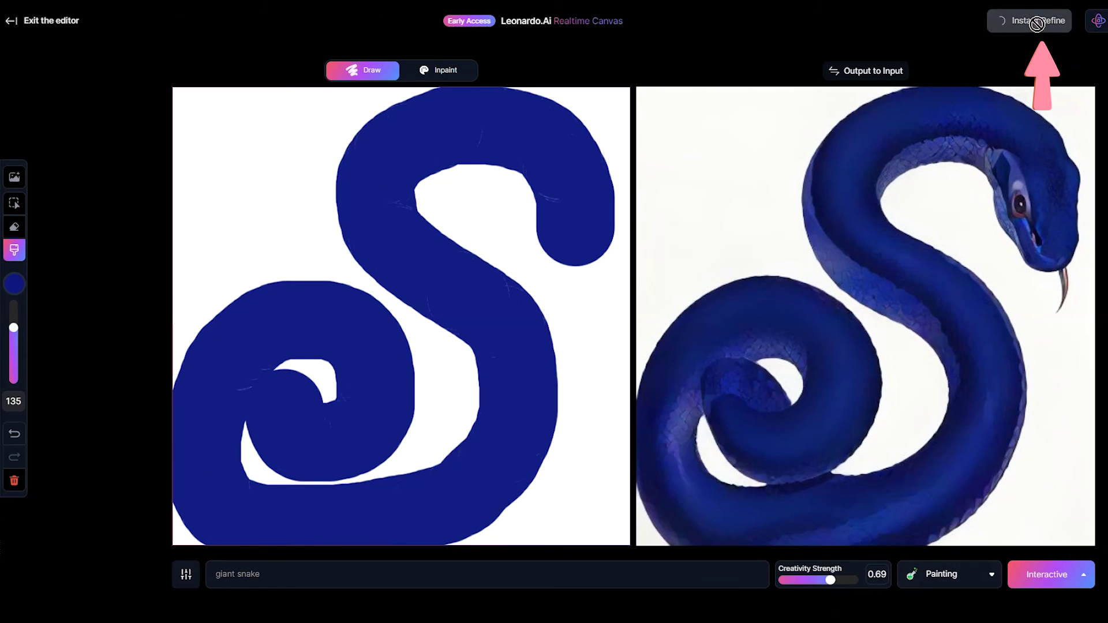
Refine the snake render and copy it onto the drawing canvas.
{"action": "left_click", "coordinate": [1033, 20]}
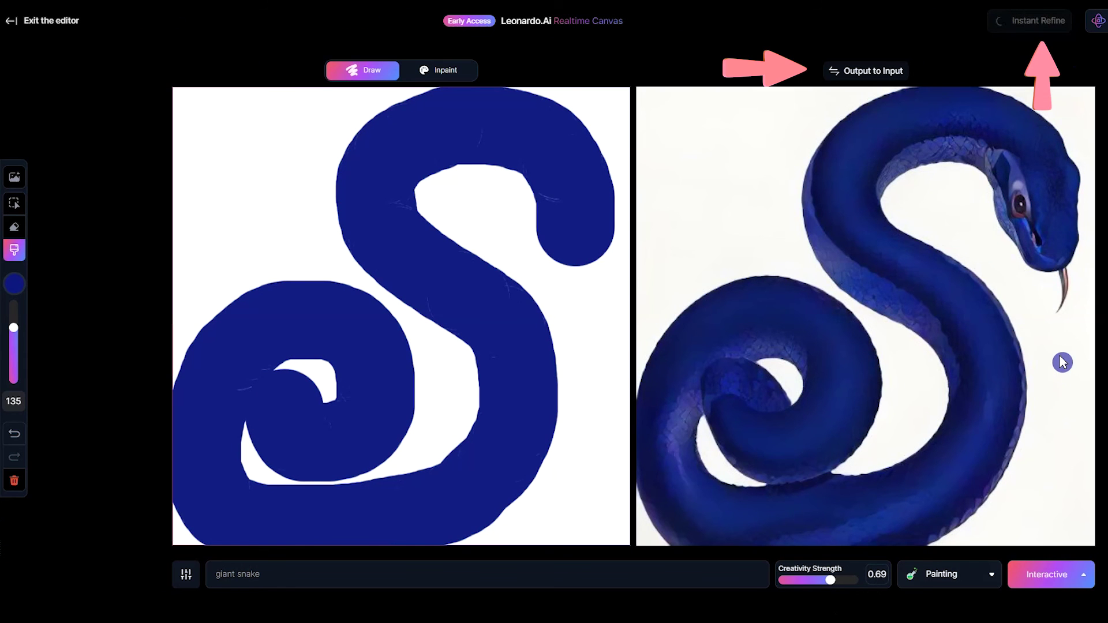
{"action": "left_click", "coordinate": [866, 70]}
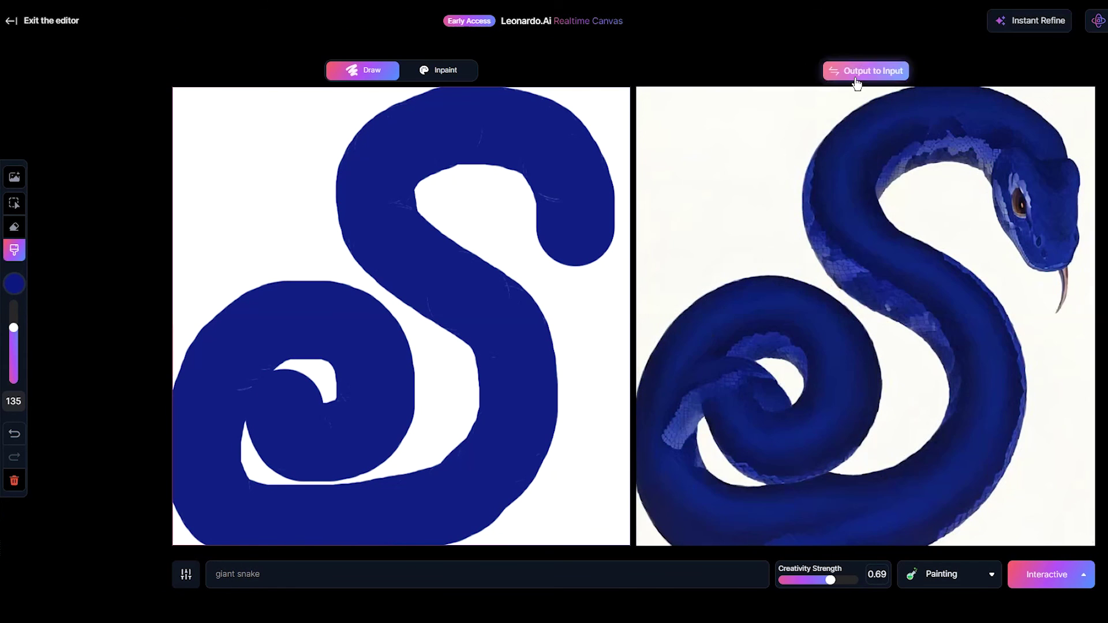
{"action": "left_click", "coordinate": [15, 285]}
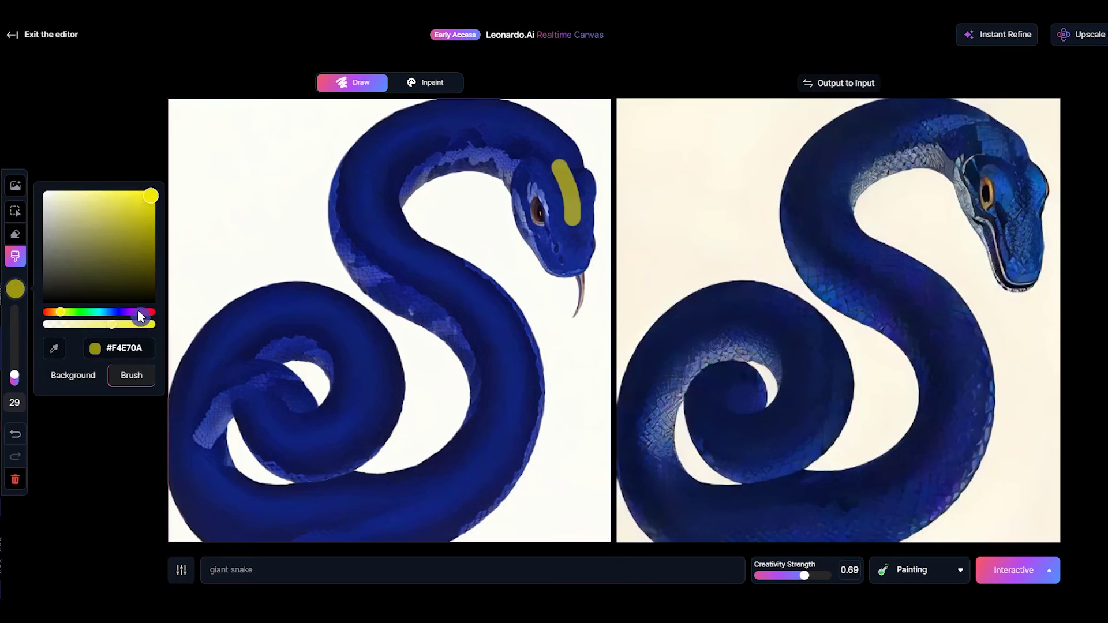
Add 'with red eyes, surrounded by a fiery aura' to the prompt, copy the snake render to canvas, and paint a blue band.
{"action": "left_click", "coordinate": [302, 570]}
{"action": "type", "text": "with red eyes, surrounded by a fiery aura"}
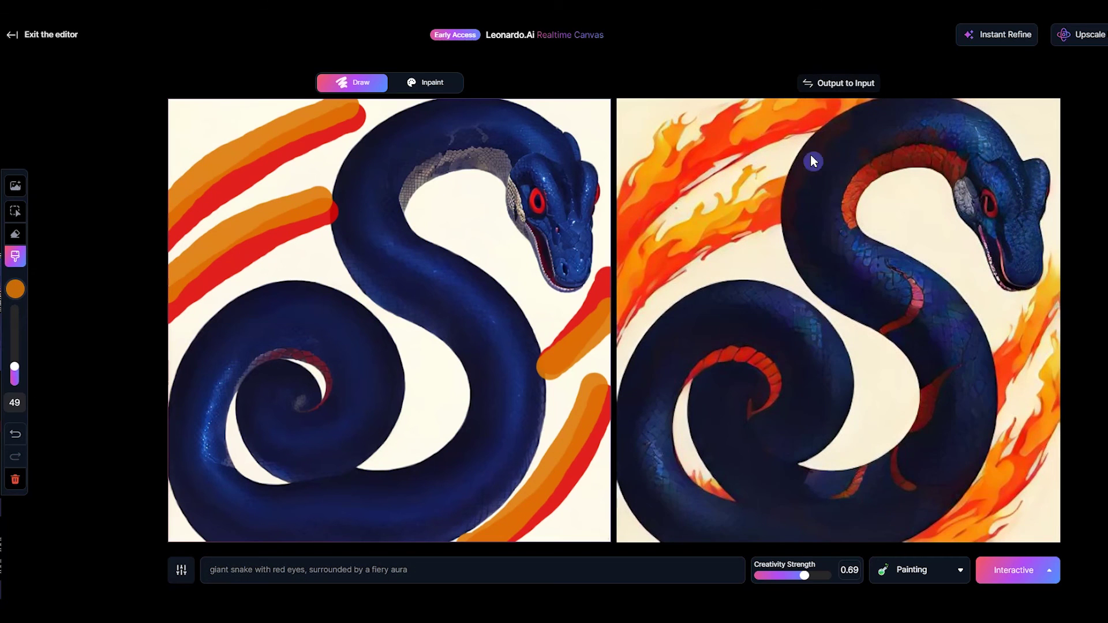
{"action": "left_click", "coordinate": [849, 84]}
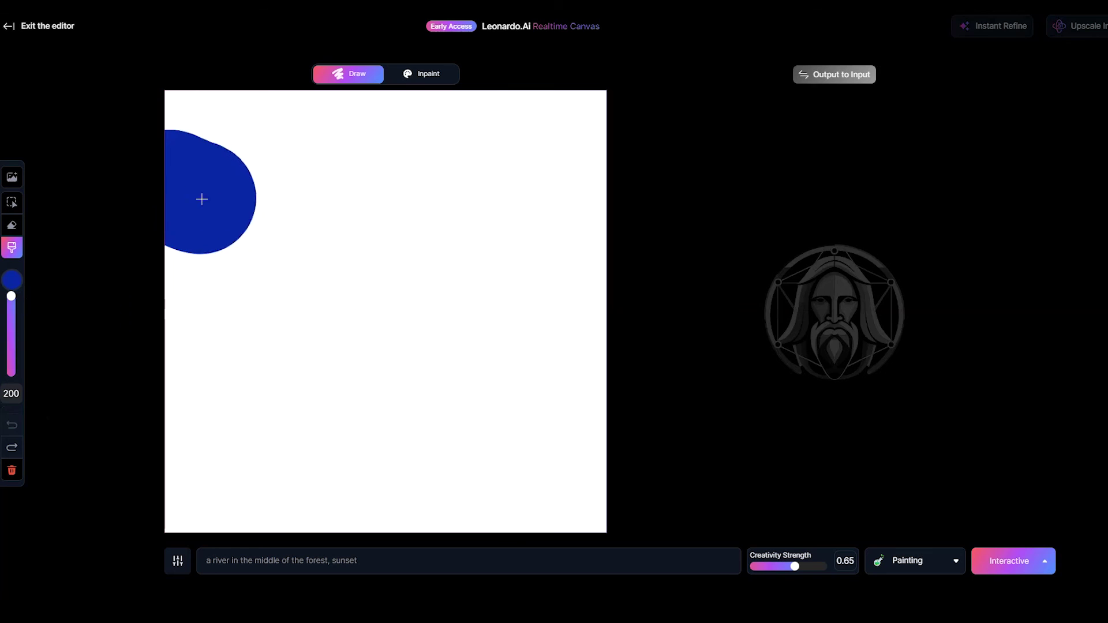
{"action": "mouse_move", "coordinate": [202, 200]}
{"action": "left_mouse_down"}
{"action": "mouse_move", "coordinate": [445, 240]}
{"action": "mouse_move", "coordinate": [600, 191]}
{"action": "left_mouse_up"}
{"action": "left_click", "coordinate": [11, 280]}
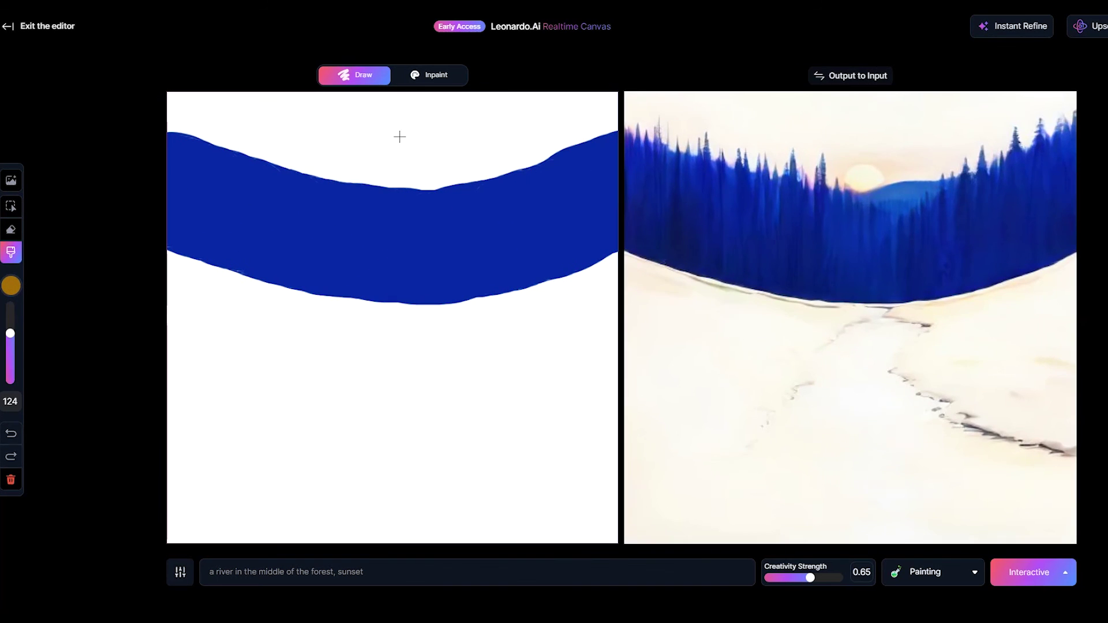
Dab an orange sun and paint green ground with a size-147 brush.
{"action": "left_click", "coordinate": [404, 139]}
{"action": "left_click", "coordinate": [11, 280]}
{"action": "left_click_drag", "start_coordinate": [52, 303], "coordinate": [84, 303]}
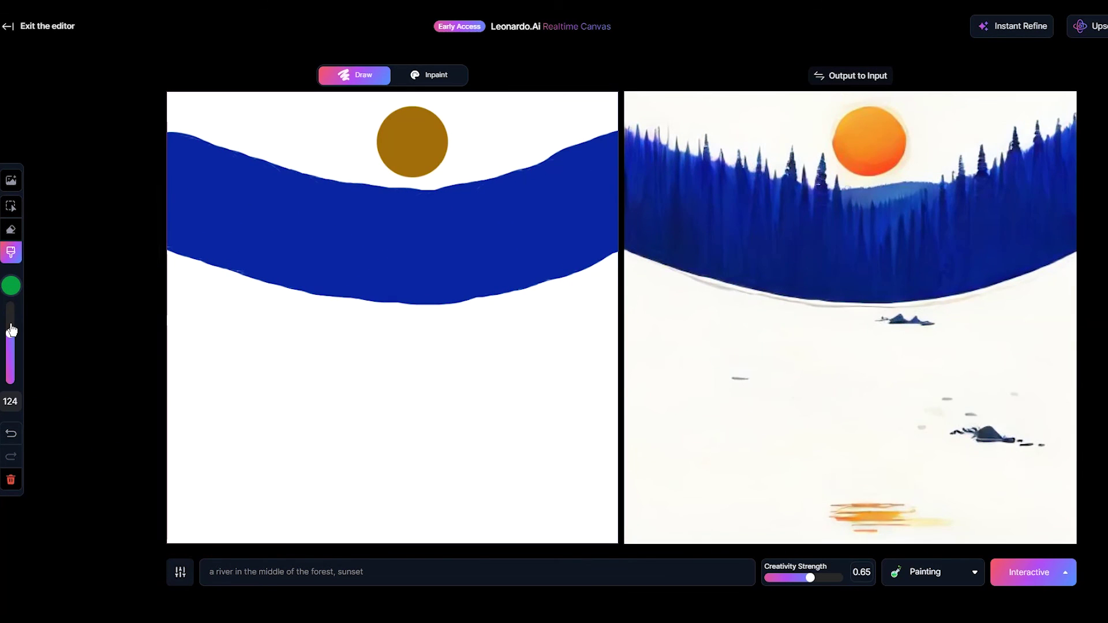
{"action": "left_click_drag", "start_coordinate": [9, 333], "coordinate": [10, 324]}
{"action": "mouse_move", "coordinate": [185, 312]}
{"action": "left_mouse_down"}
{"action": "mouse_move", "coordinate": [512, 330]}
{"action": "mouse_move", "coordinate": [489, 396]}
{"action": "mouse_move", "coordinate": [231, 563]}
{"action": "mouse_move", "coordinate": [185, 505]}
{"action": "left_mouse_up"}
Paint a blue river widening through the green ground.
{"action": "left_click", "coordinate": [11, 285]}
{"action": "left_click_drag", "start_coordinate": [83, 309], "coordinate": [112, 311]}
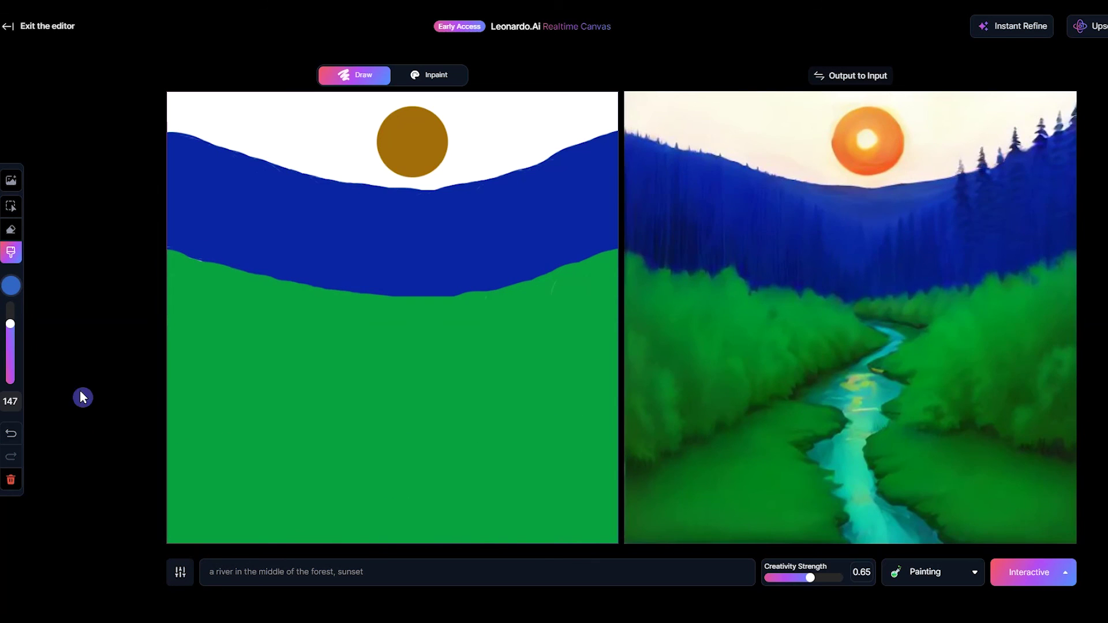
{"action": "left_click", "coordinate": [12, 431]}
{"action": "left_click_drag", "start_coordinate": [324, 306], "coordinate": [294, 480]}
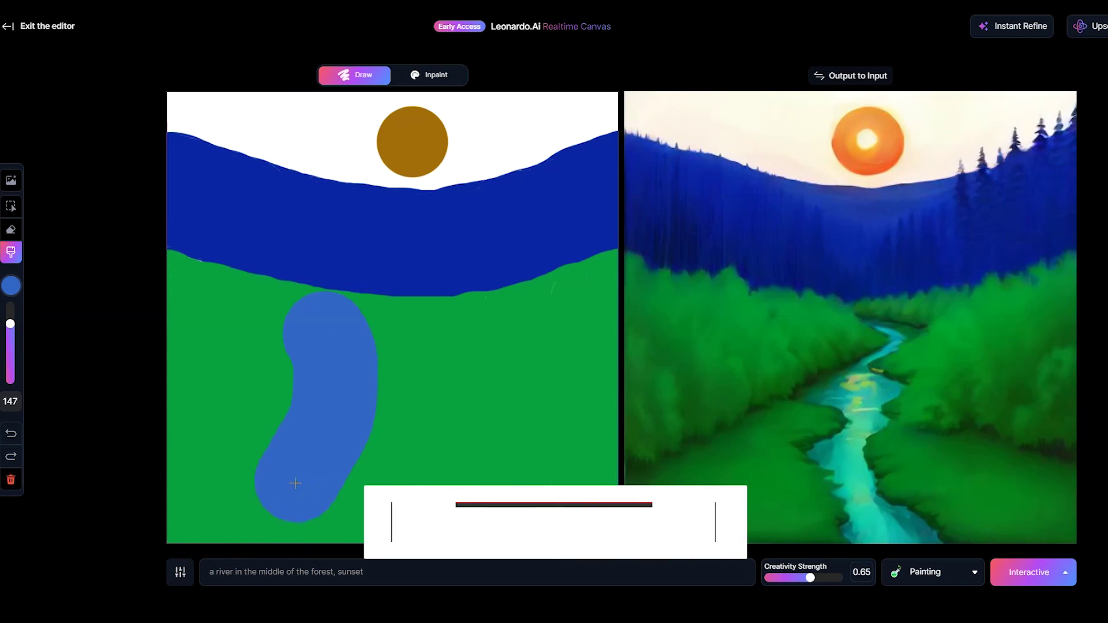
{"action": "mouse_move", "coordinate": [433, 312]}
{"action": "left_mouse_down"}
{"action": "mouse_move", "coordinate": [433, 401]}
{"action": "mouse_move", "coordinate": [415, 346]}
{"action": "mouse_move", "coordinate": [479, 332]}
{"action": "left_mouse_up"}
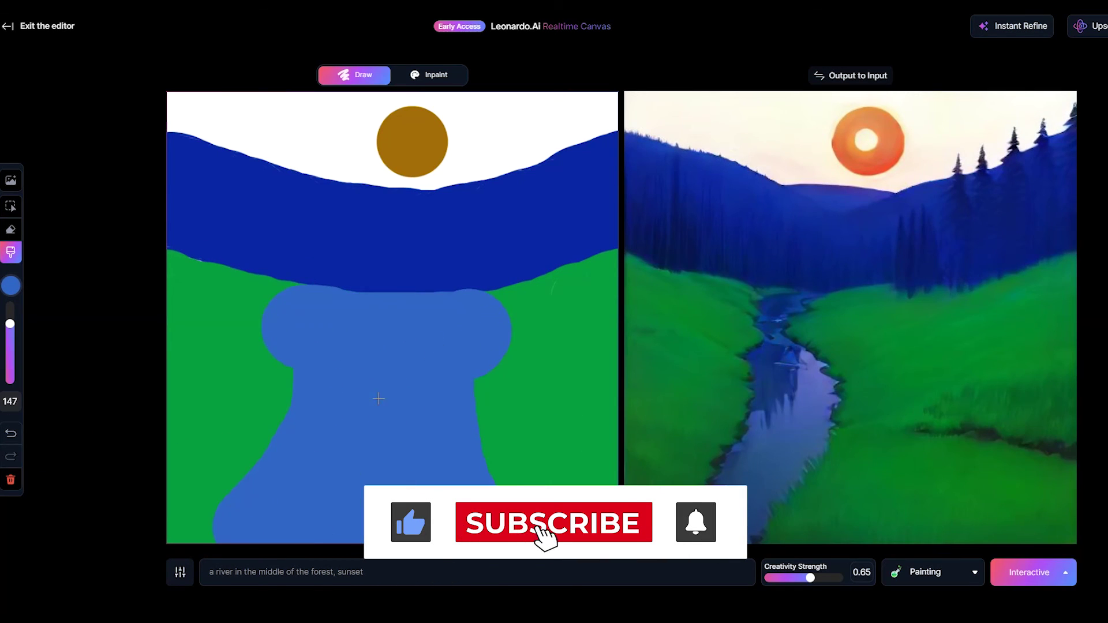
Paint four light-blue clouds across the sky and copy the sunset render back as input.
{"action": "left_click", "coordinate": [11, 286]}
{"action": "left_click_drag", "start_coordinate": [55, 322], "coordinate": [97, 327]}
{"action": "left_click", "coordinate": [107, 308]}
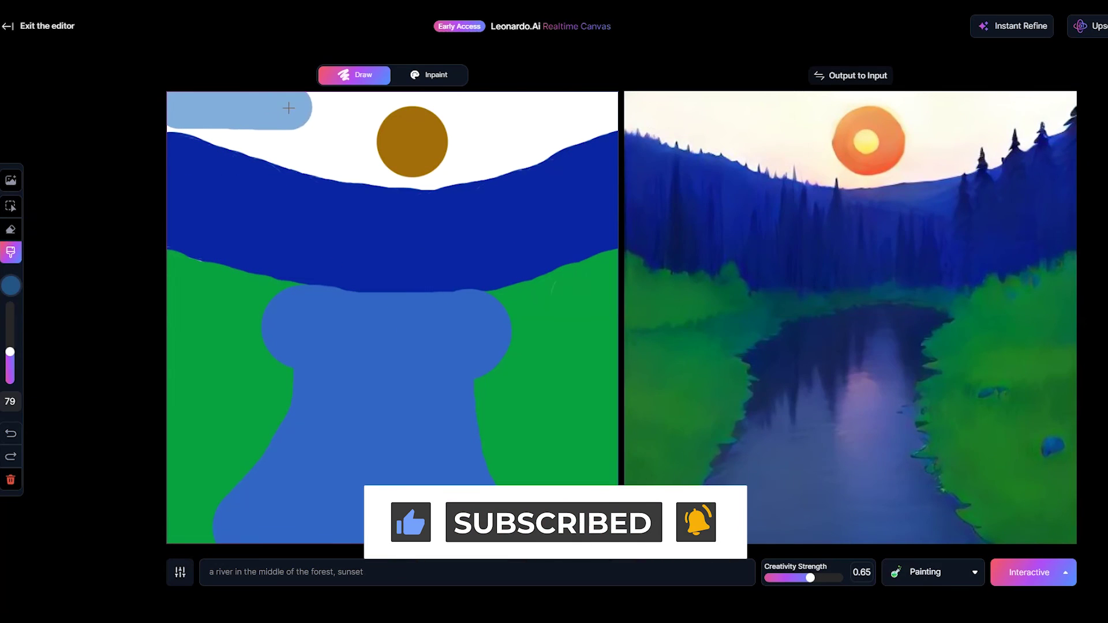
{"action": "left_click_drag", "start_coordinate": [300, 111], "coordinate": [355, 111]}
{"action": "left_click_drag", "start_coordinate": [458, 110], "coordinate": [598, 109]}
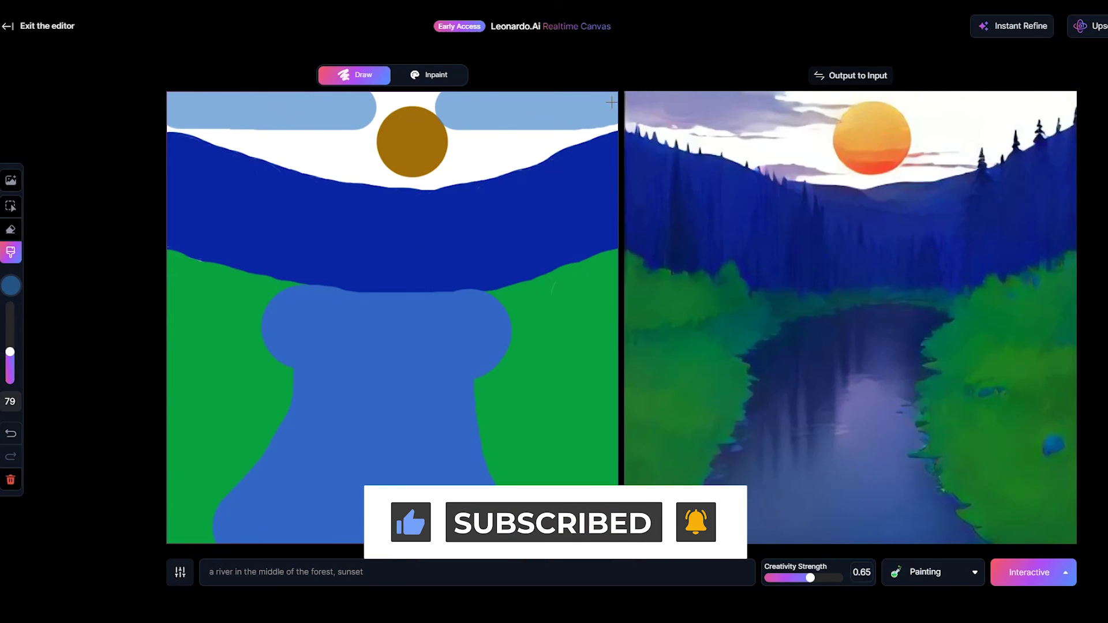
{"action": "left_click_drag", "start_coordinate": [475, 142], "coordinate": [518, 142]}
{"action": "left_click_drag", "start_coordinate": [287, 144], "coordinate": [341, 145]}
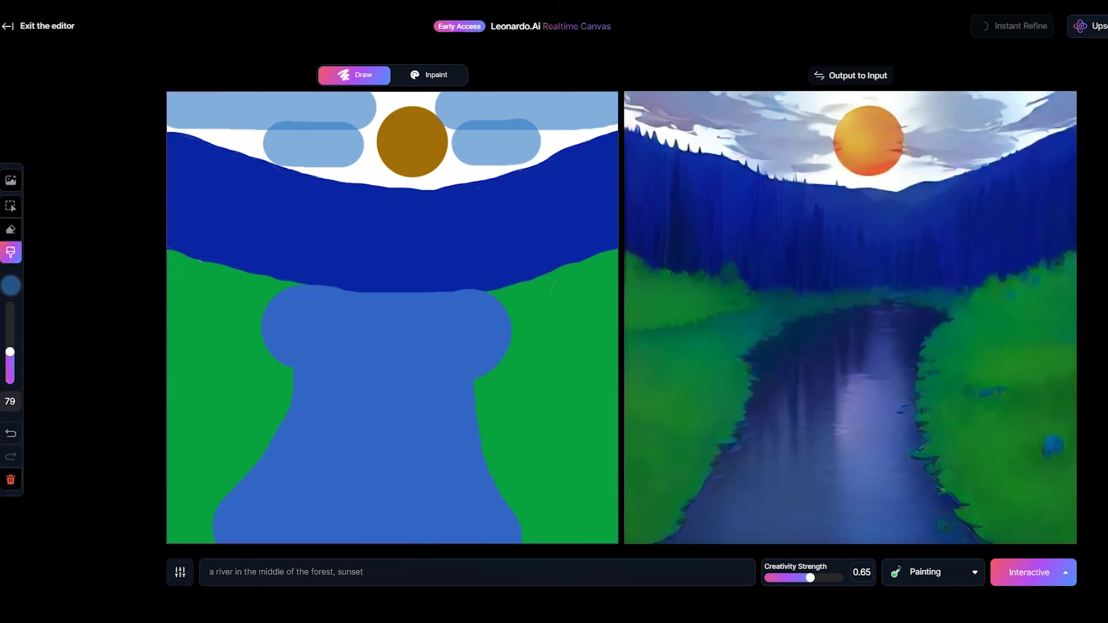
{"action": "left_click", "coordinate": [851, 75]}
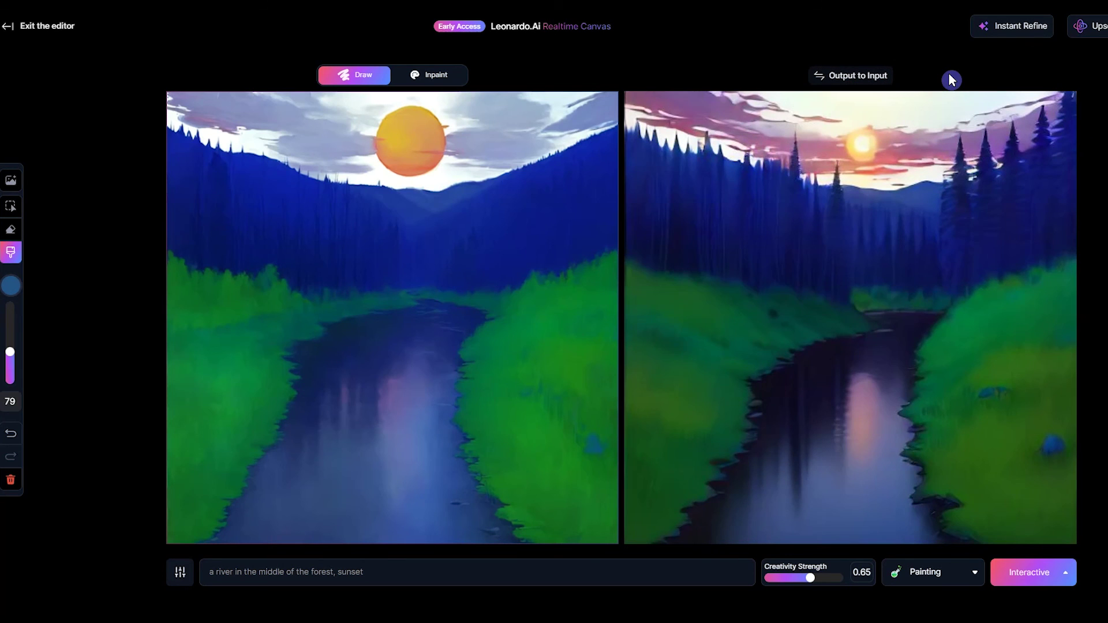